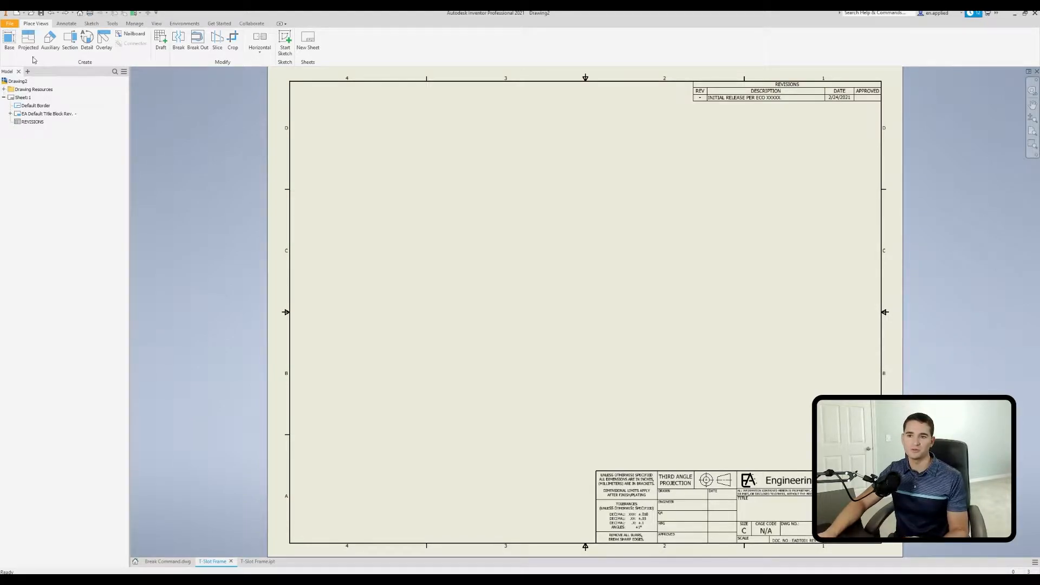
Start a base view of the T-Slot Frame part in the Right orientation at 1:1 scale
{"action": "left_click", "coordinate": [10, 43]}
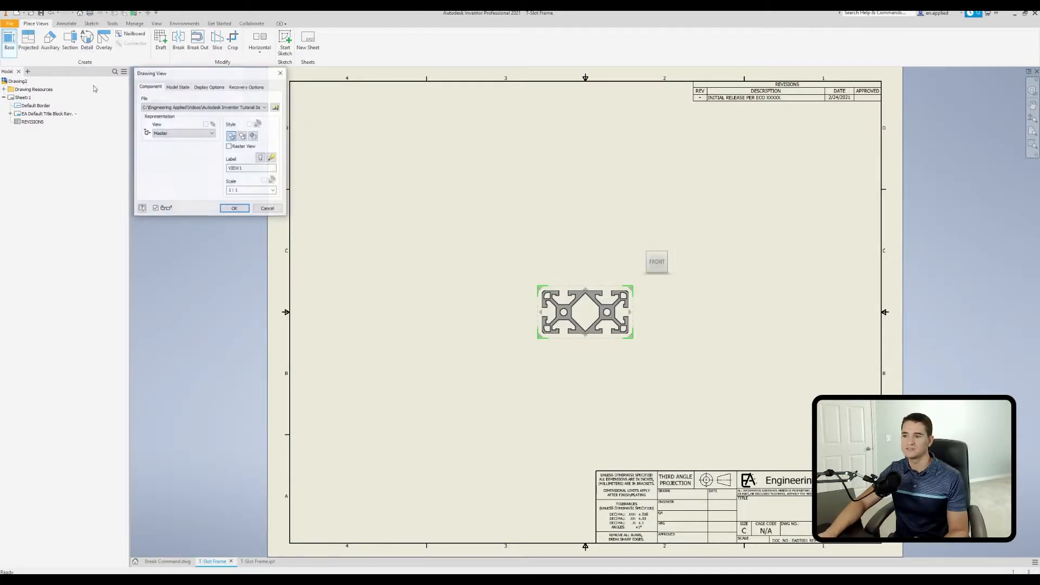
{"action": "left_click", "coordinate": [674, 263]}
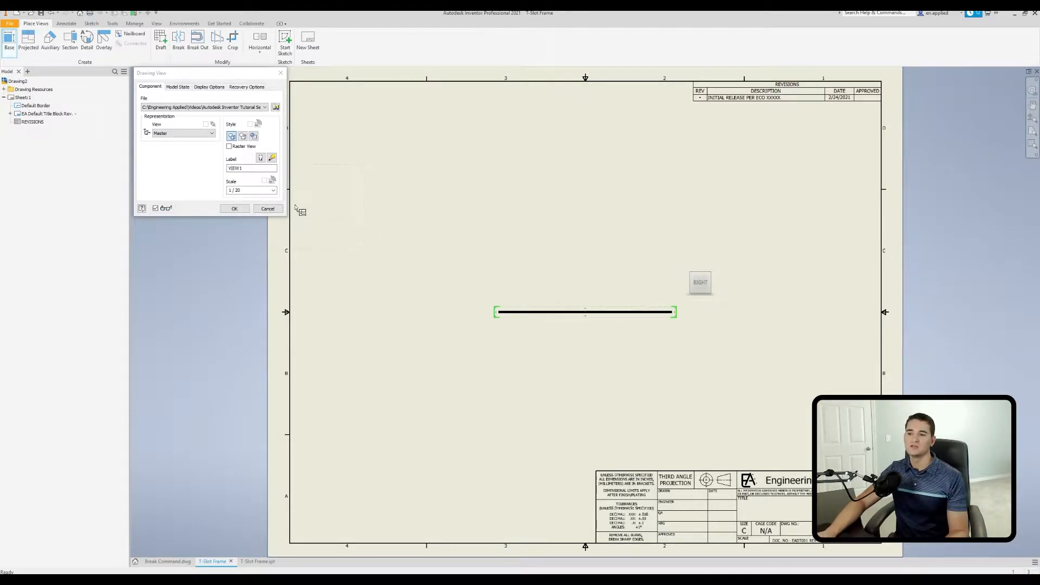
{"action": "left_click", "coordinate": [273, 191]}
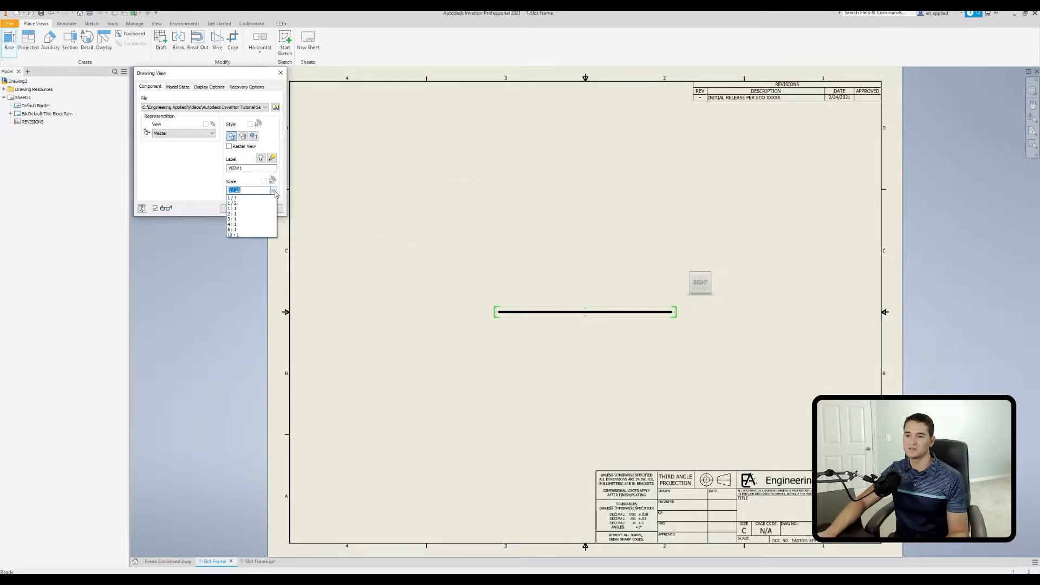
{"action": "left_click", "coordinate": [243, 208]}
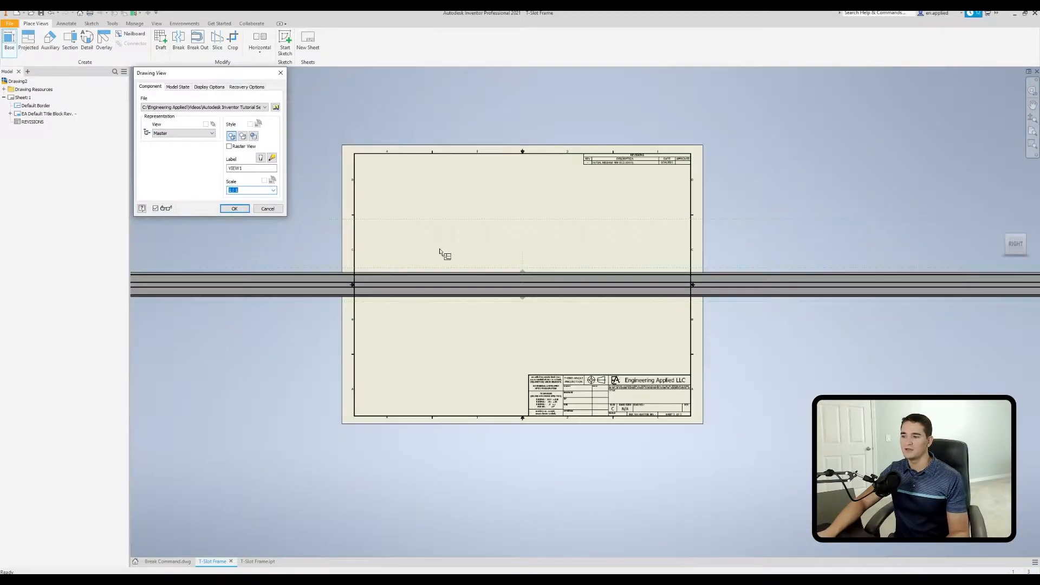
{"action": "scroll", "coordinate": [427, 268], "scroll_direction": "down", "scroll_amount": 2}
{"action": "middle_click_drag", "start_coordinate": [284, 277], "coordinate": [391, 290]}
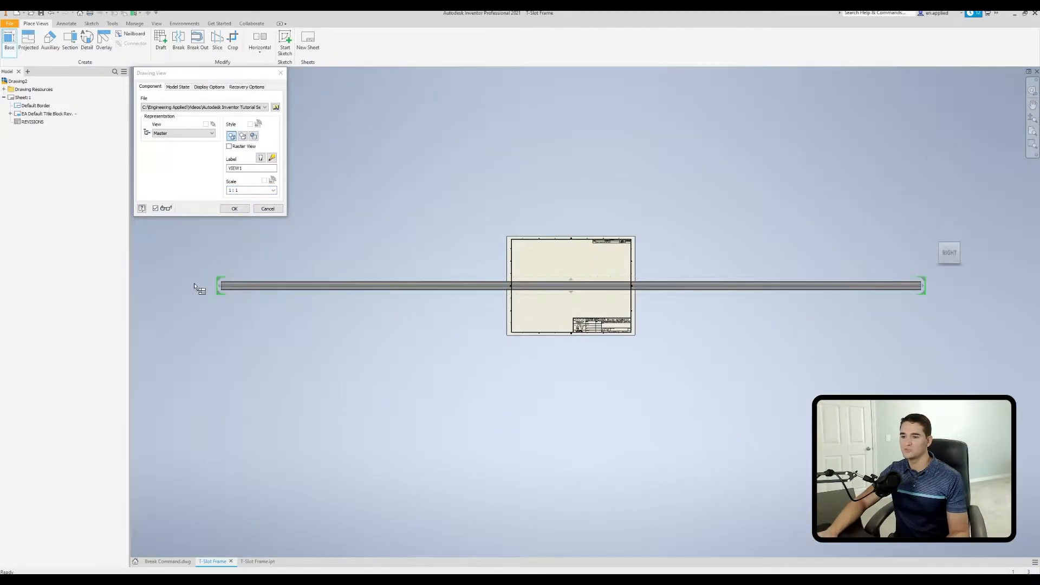
{"action": "scroll", "coordinate": [572, 293], "scroll_direction": "up", "scroll_amount": 2}
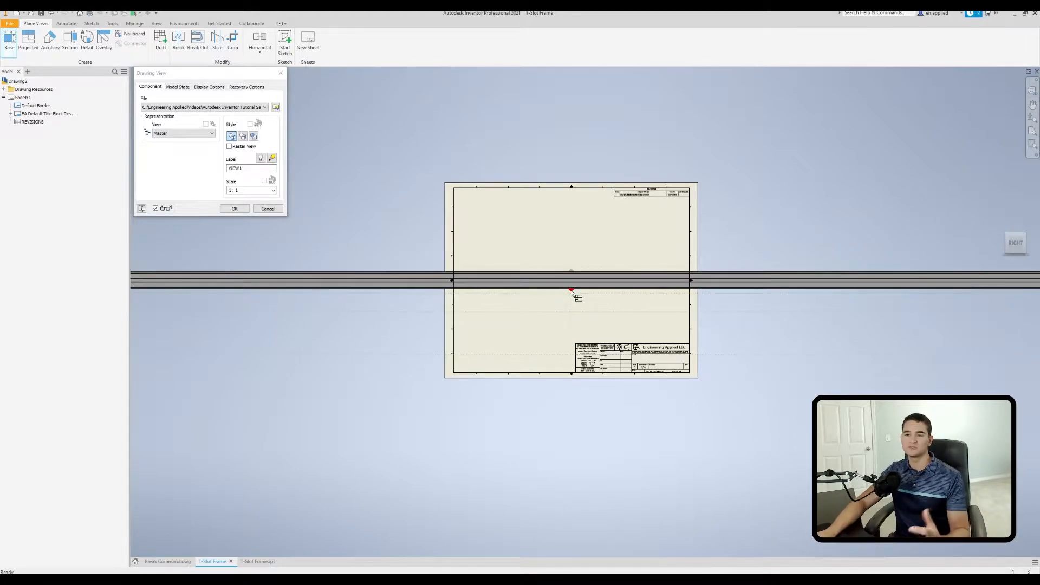
{"action": "scroll", "coordinate": [572, 294], "scroll_direction": "up", "scroll_amount": 4}
{"action": "scroll", "coordinate": [552, 225], "scroll_direction": "down", "scroll_amount": 1}
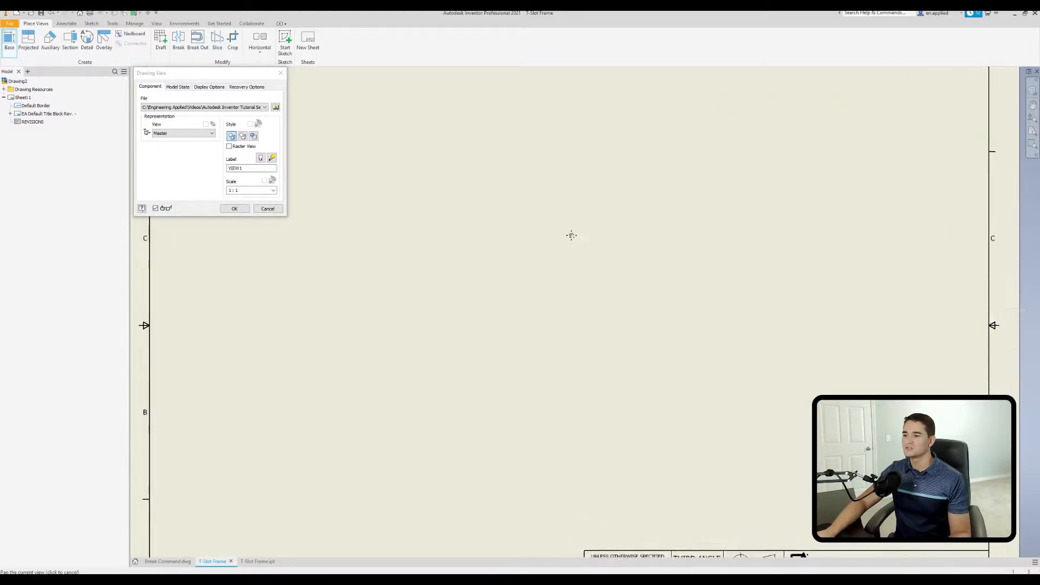
Project one view above and one below the base view and create the views
{"action": "left_click", "coordinate": [544, 440]}
{"action": "right_click", "coordinate": [593, 274]}
{"action": "left_click", "coordinate": [628, 275]}
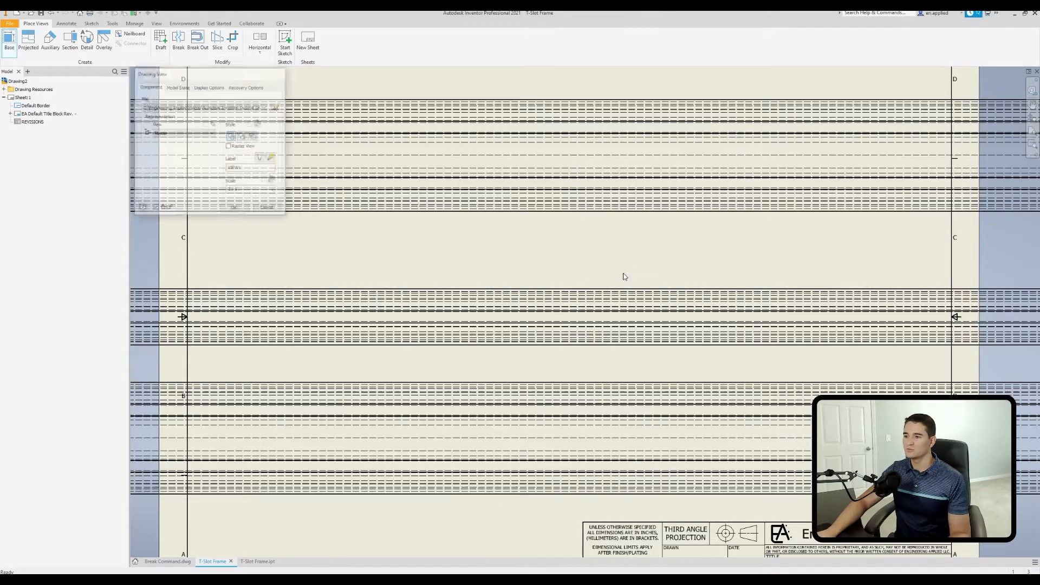
Set the base view's style to hidden lines removed and move the view slightly up on the sheet
{"action": "scroll", "coordinate": [542, 261], "scroll_direction": "down", "scroll_amount": 4}
{"action": "double_click", "coordinate": [536, 276]}
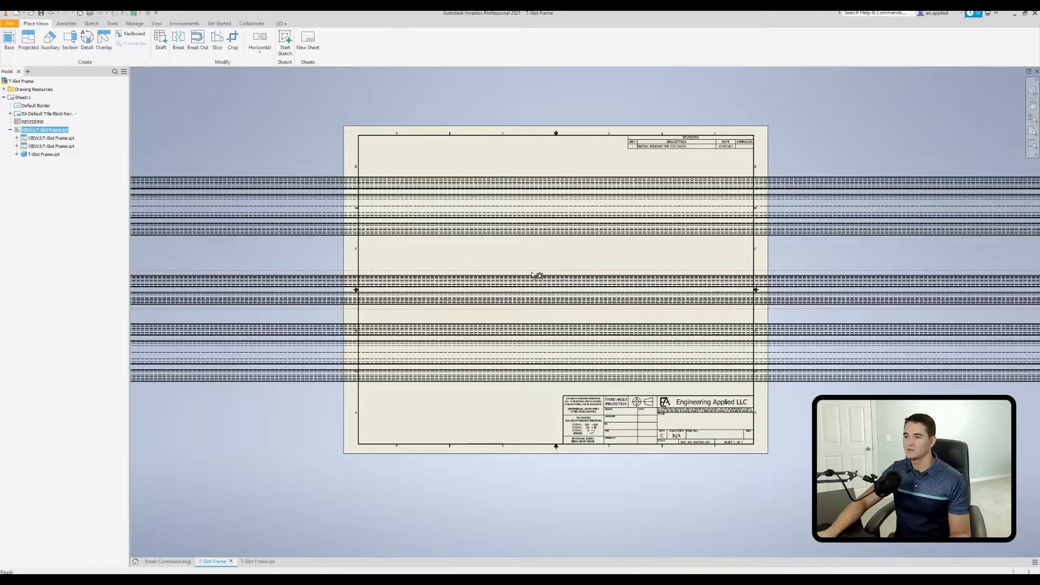
{"action": "left_click", "coordinate": [243, 136]}
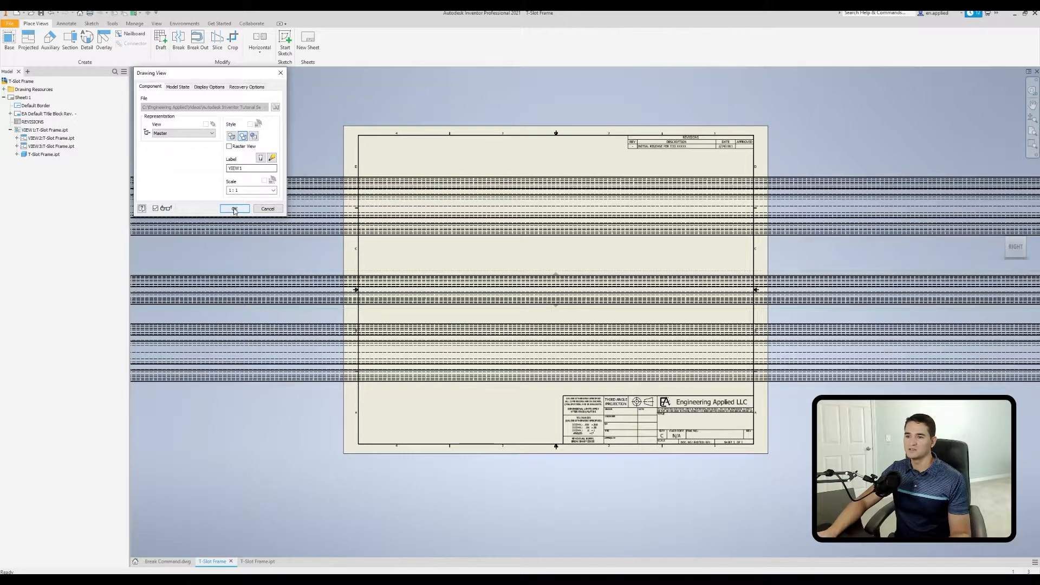
{"action": "left_click", "coordinate": [234, 208]}
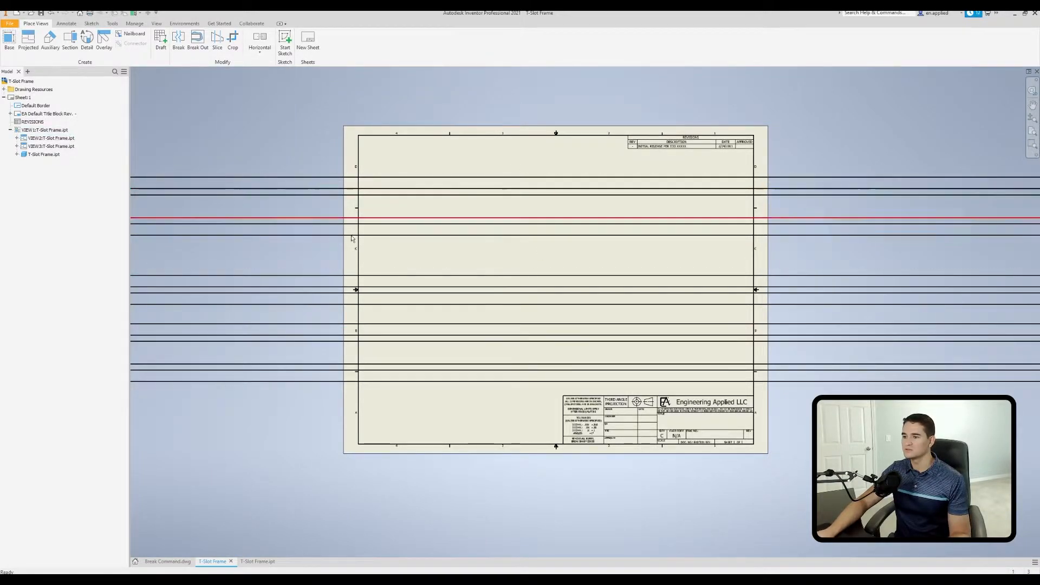
{"action": "left_click", "coordinate": [511, 271]}
{"action": "mouse_move", "coordinate": [511, 271]}
{"action": "left_mouse_down"}
{"action": "mouse_move", "coordinate": [333, 274]}
{"action": "mouse_move", "coordinate": [311, 249]}
{"action": "left_mouse_up"}
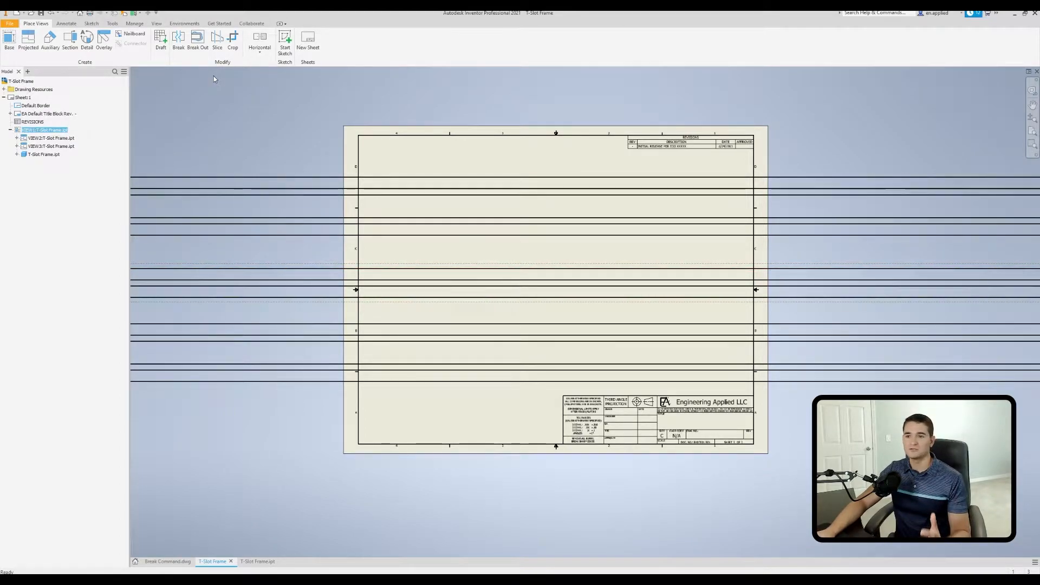
{"action": "left_click", "coordinate": [179, 46]}
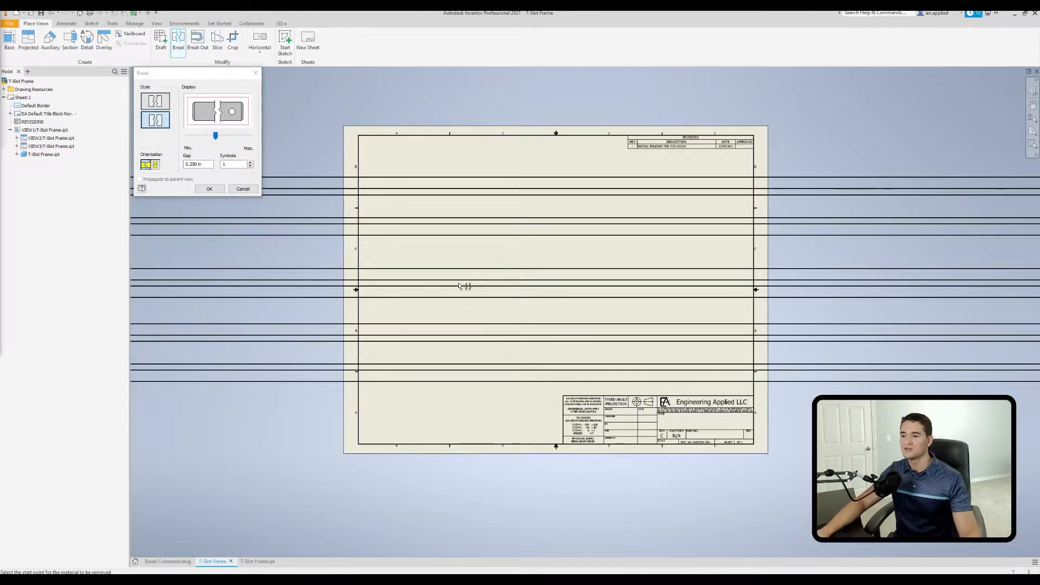
{"action": "middle_click_drag", "start_coordinate": [304, 301], "coordinate": [455, 278]}
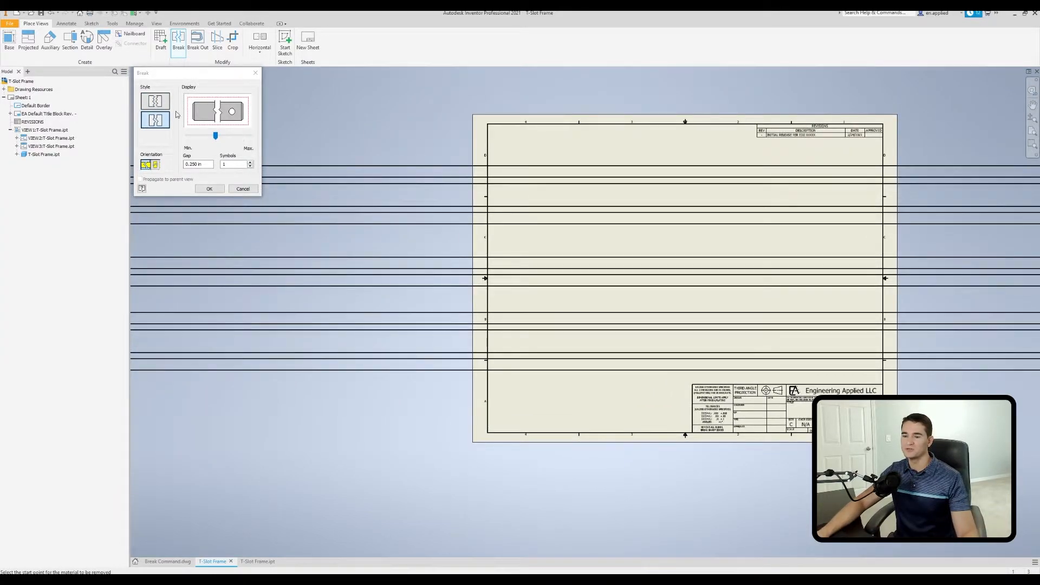
{"action": "middle_click_drag", "start_coordinate": [406, 300], "coordinate": [712, 290]}
{"action": "middle_click_drag", "start_coordinate": [401, 291], "coordinate": [596, 295]}
{"action": "scroll", "coordinate": [402, 289], "scroll_direction": "up", "scroll_amount": 3}
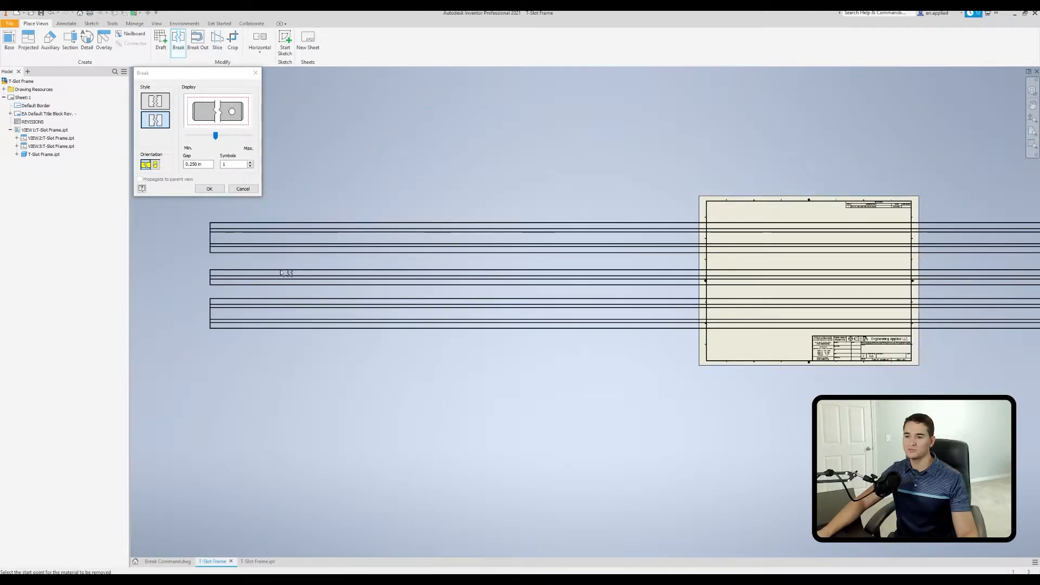
{"action": "left_click", "coordinate": [242, 189]}
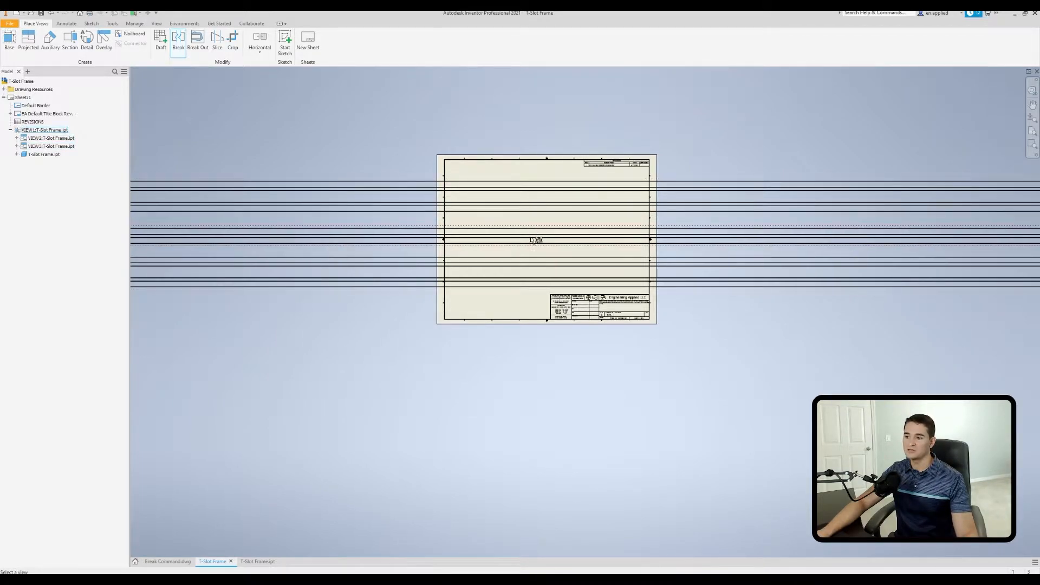
Break the middle base view from just inside its left end to just inside its right end, using a 0.250 in gap and one symbol
{"action": "scroll", "coordinate": [537, 238], "scroll_direction": "up", "scroll_amount": 3}
{"action": "left_click", "coordinate": [531, 224]}
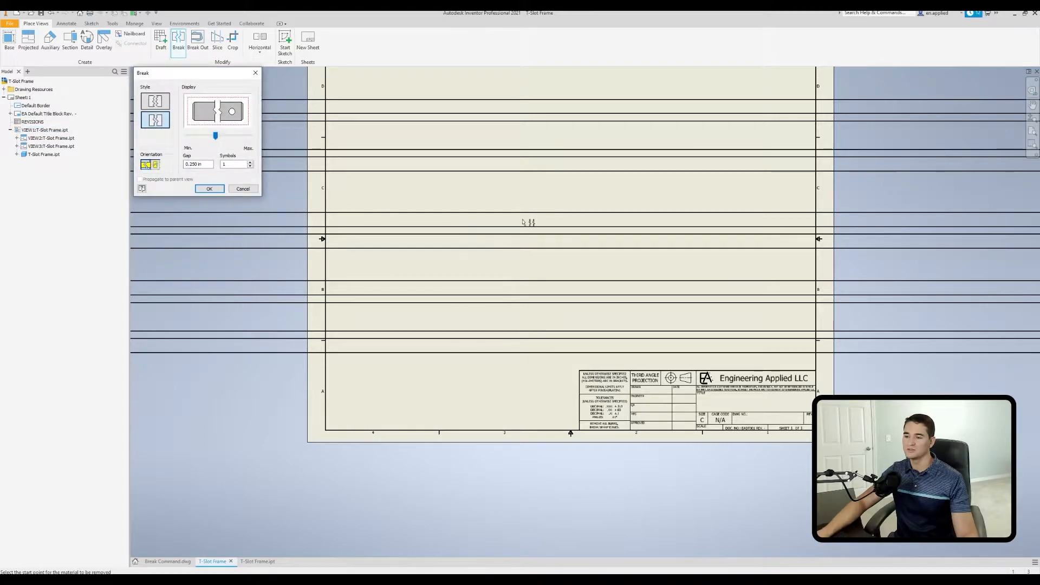
{"action": "scroll", "coordinate": [455, 248], "scroll_direction": "down", "scroll_amount": 5}
{"action": "scroll", "coordinate": [330, 253], "scroll_direction": "up", "scroll_amount": 5}
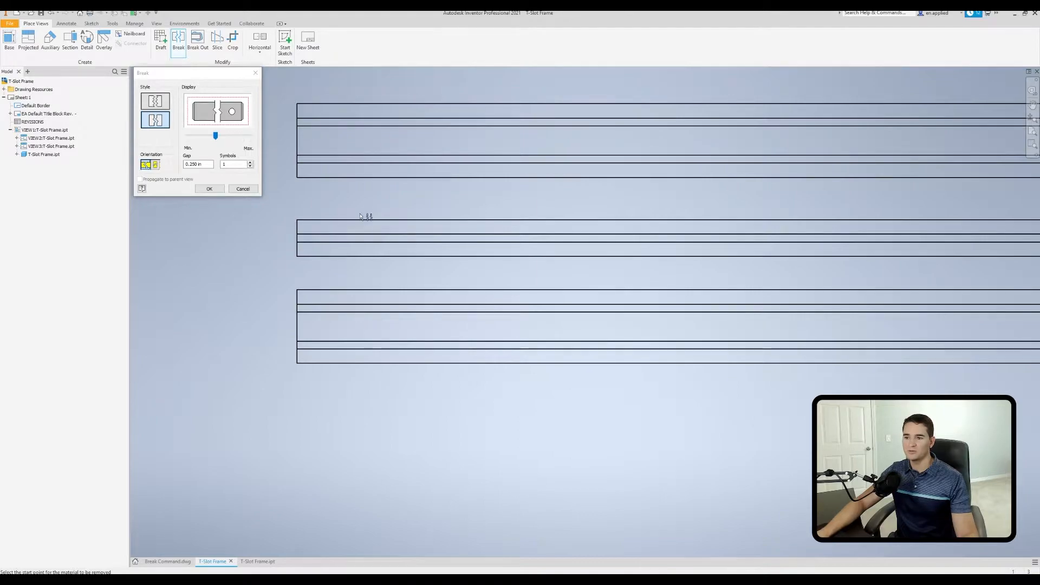
{"action": "left_click", "coordinate": [358, 217]}
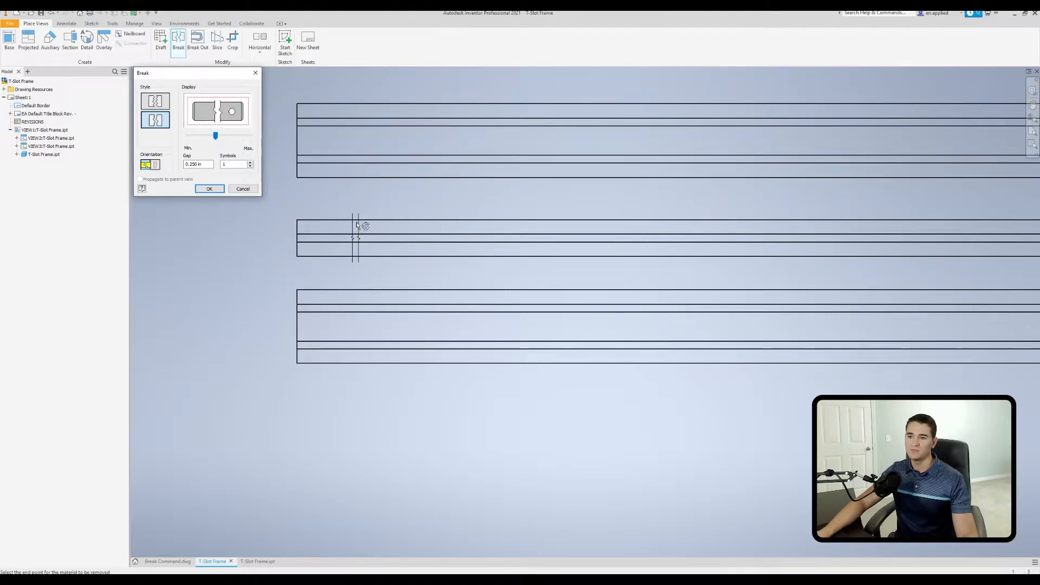
{"action": "left_click", "coordinate": [619, 245]}
{"action": "scroll", "coordinate": [502, 242], "scroll_direction": "down", "scroll_amount": 5}
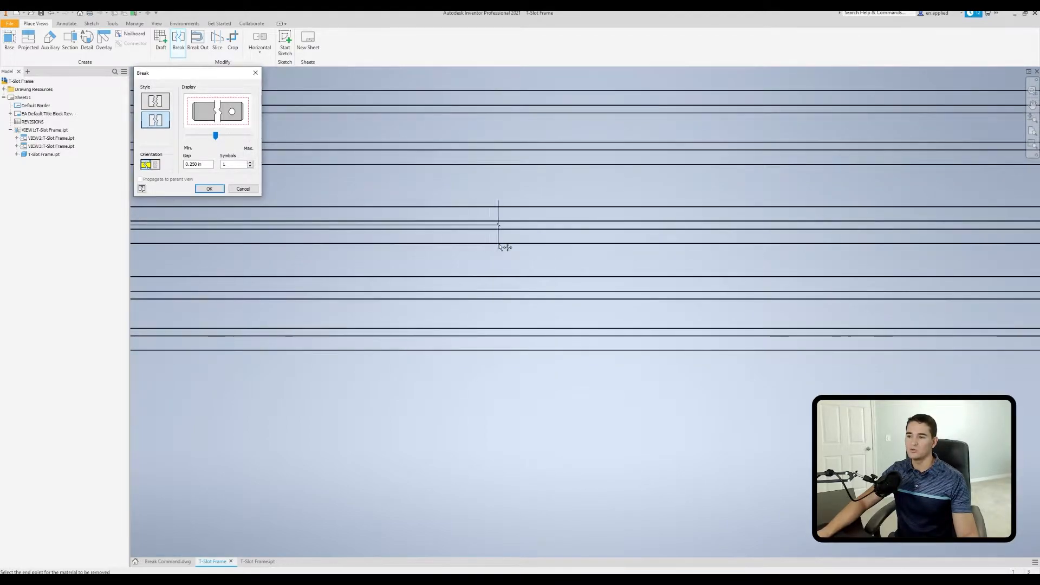
{"action": "scroll", "coordinate": [511, 248], "scroll_direction": "up", "scroll_amount": 8}
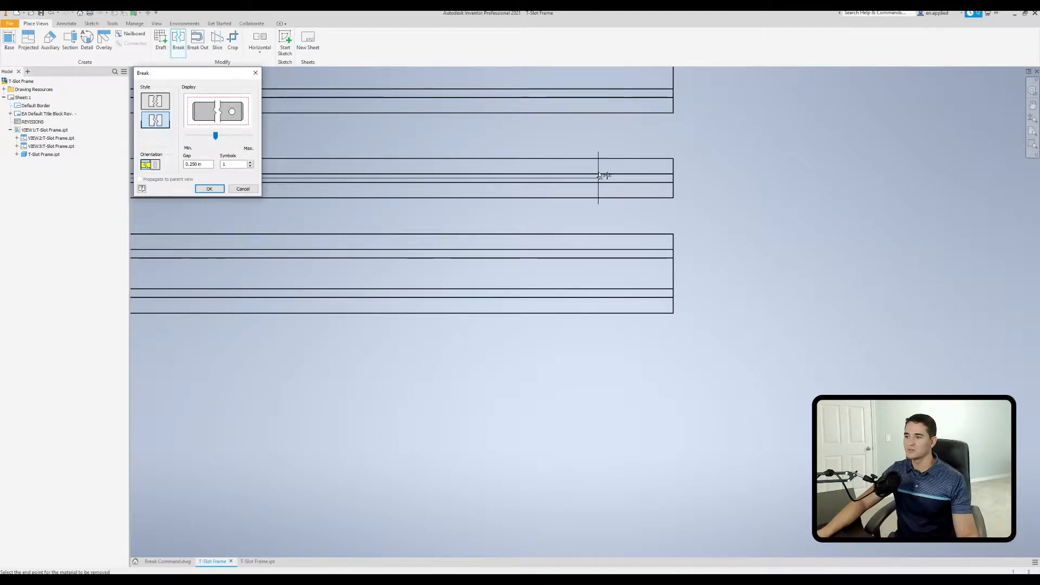
{"action": "left_click", "coordinate": [599, 176]}
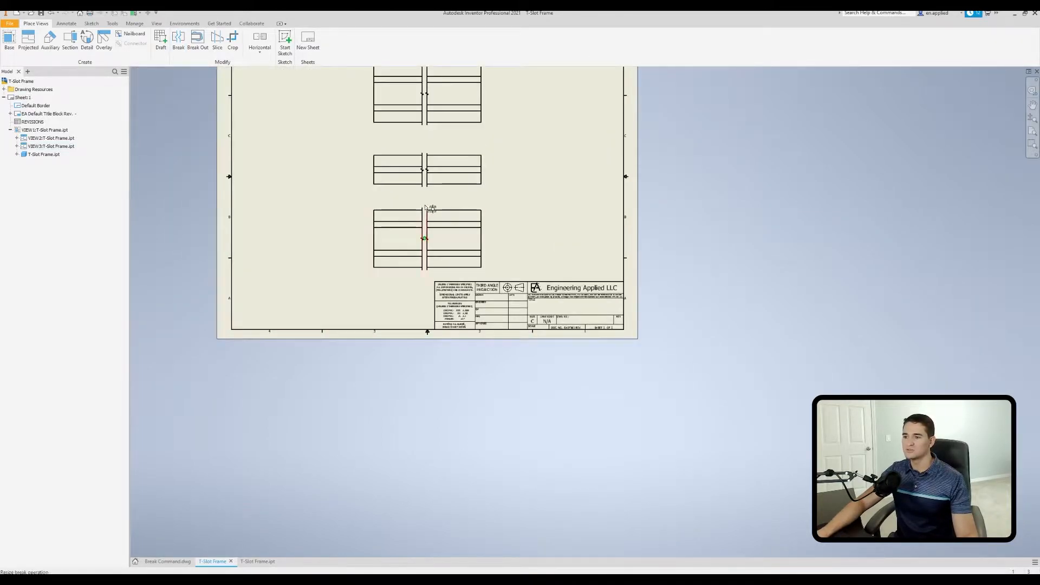
Resize the middle view's break by shifting its break lines back and forth, leaving slightly shorter end pieces
{"action": "scroll", "coordinate": [427, 210], "scroll_direction": "up", "scroll_amount": 5}
{"action": "scroll", "coordinate": [478, 229], "scroll_direction": "down", "scroll_amount": 2}
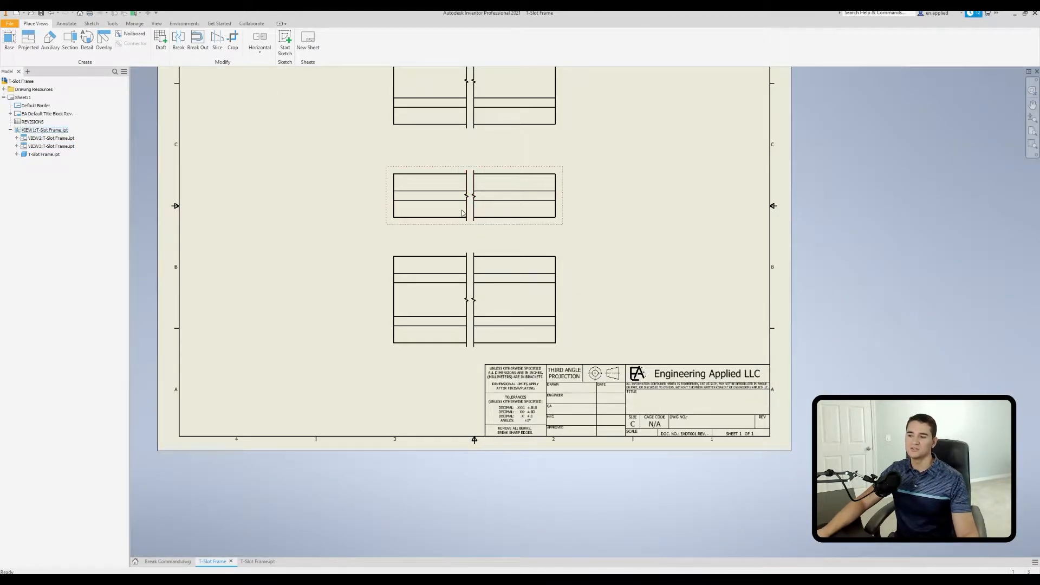
{"action": "scroll", "coordinate": [462, 213], "scroll_direction": "up", "scroll_amount": 3}
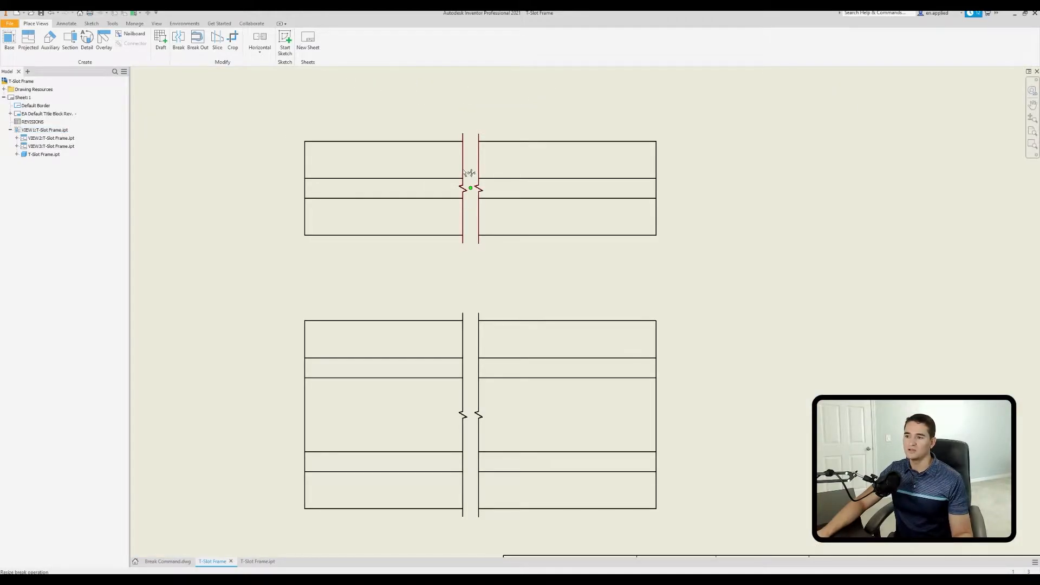
{"action": "left_click_drag", "start_coordinate": [466, 210], "coordinate": [414, 211]}
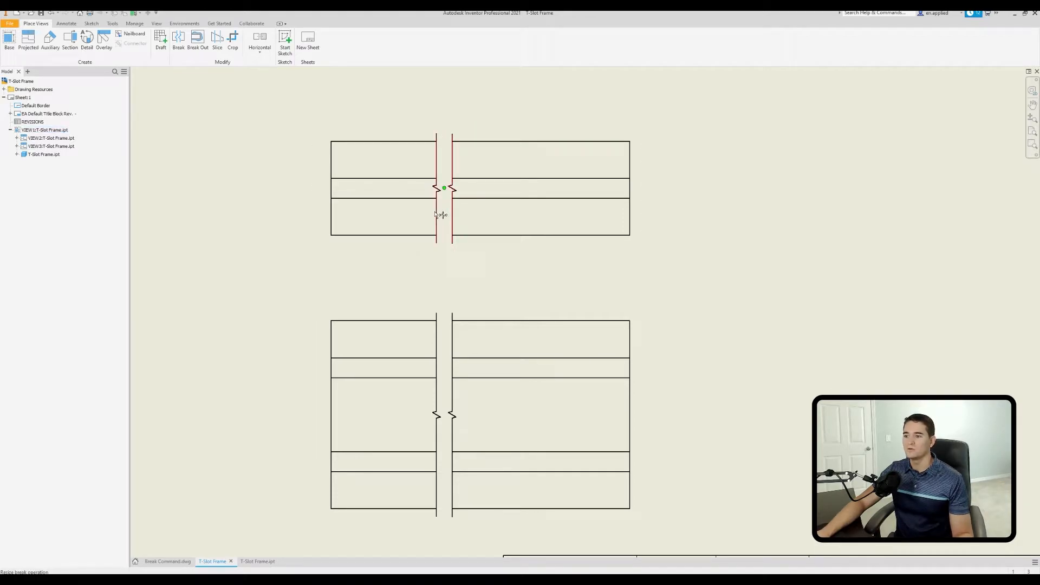
{"action": "left_click_drag", "start_coordinate": [437, 215], "coordinate": [504, 213]}
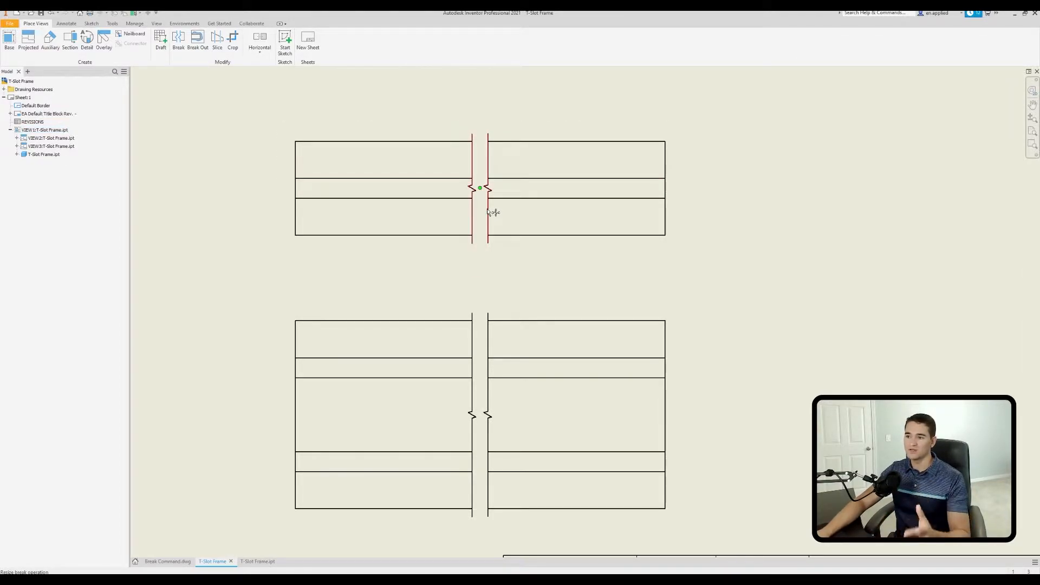
{"action": "left_click_drag", "start_coordinate": [493, 212], "coordinate": [472, 216]}
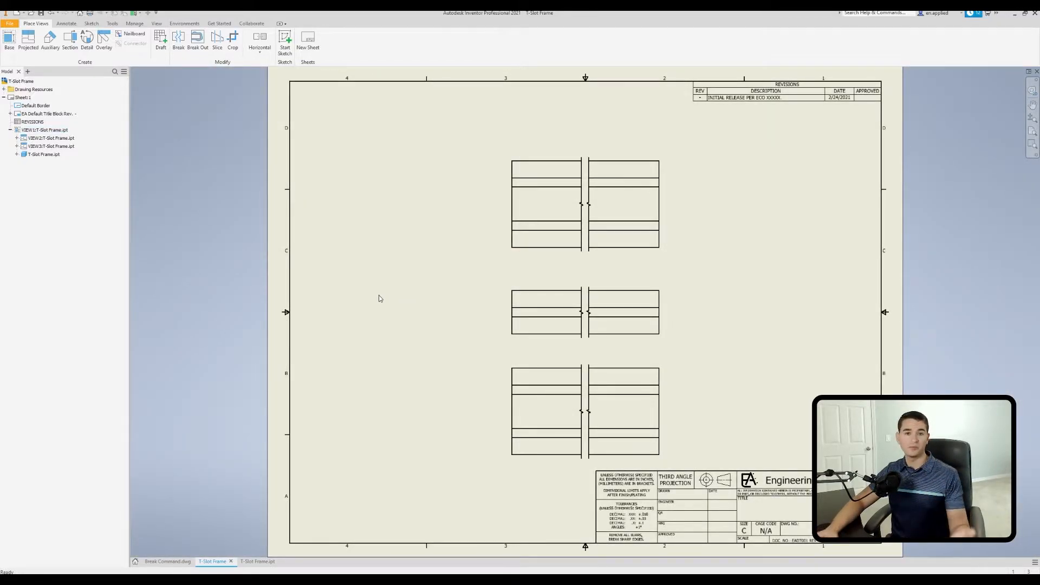
{"action": "left_click", "coordinate": [521, 317]}
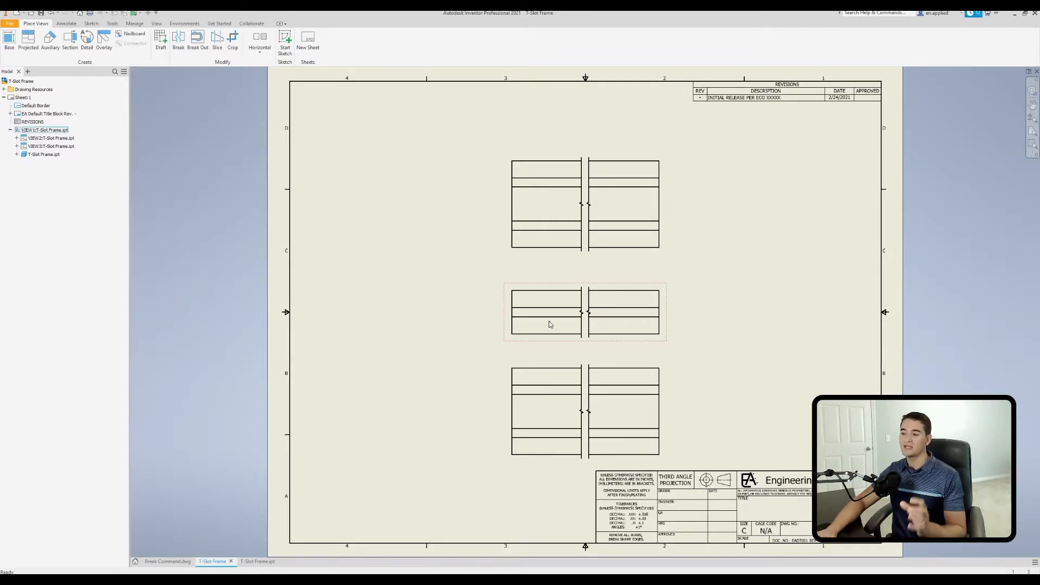
{"action": "left_click", "coordinate": [394, 308]}
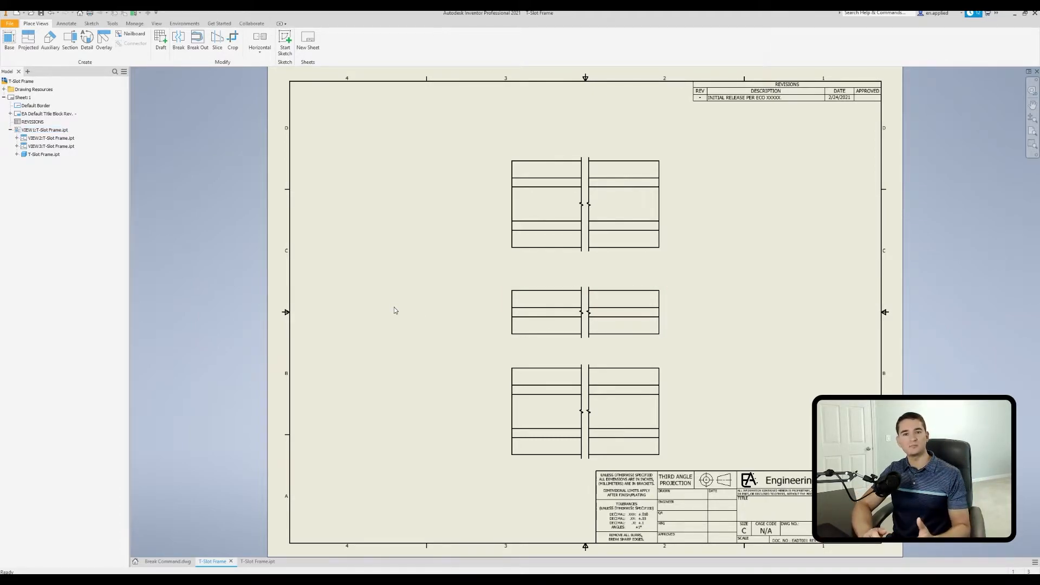
{"action": "right_click", "coordinate": [584, 314]}
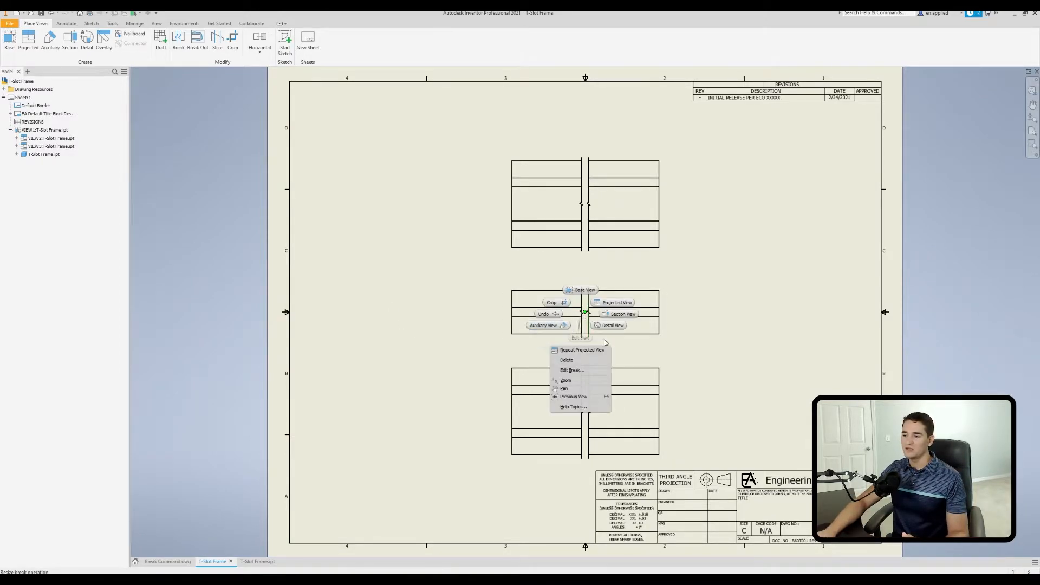
{"action": "left_click", "coordinate": [717, 331]}
Edit the middle view's break to use the rectangular style with full-height zigzag edges
{"action": "scroll", "coordinate": [608, 319], "scroll_direction": "down", "scroll_amount": 4}
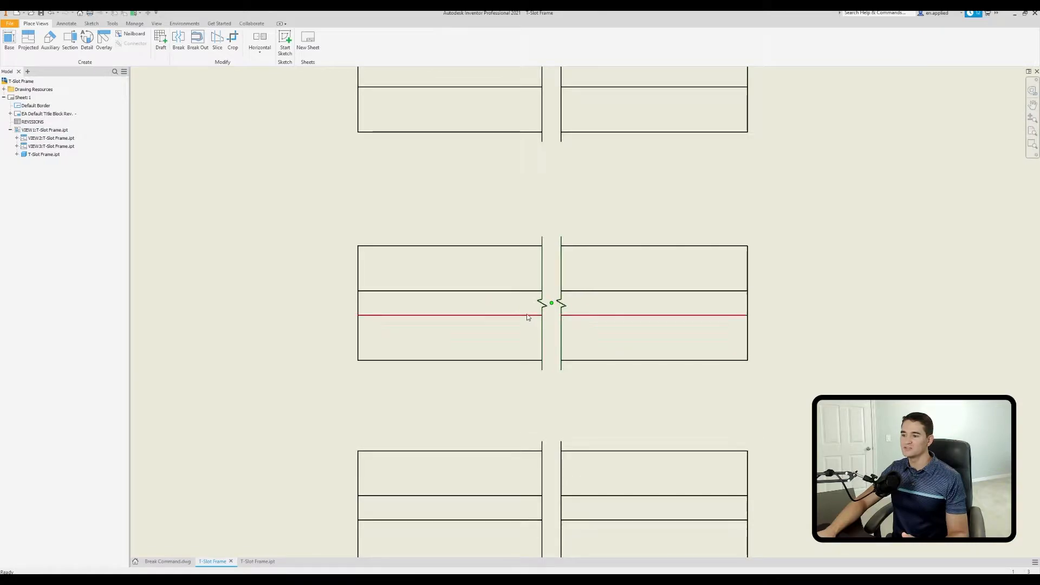
{"action": "left_click", "coordinate": [543, 241]}
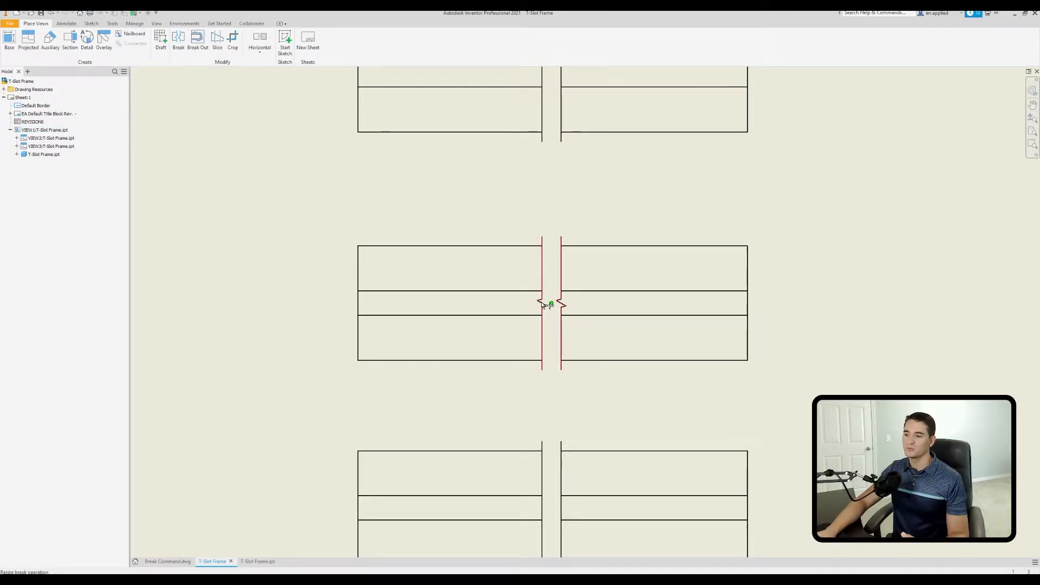
{"action": "right_click", "coordinate": [541, 302]}
{"action": "left_click", "coordinate": [534, 358]}
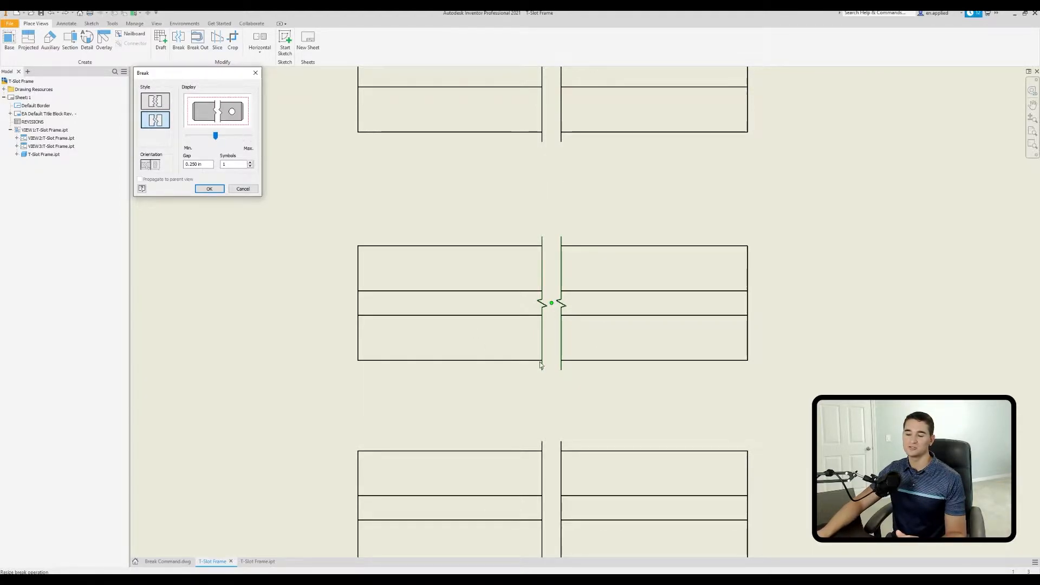
{"action": "left_click", "coordinate": [166, 104]}
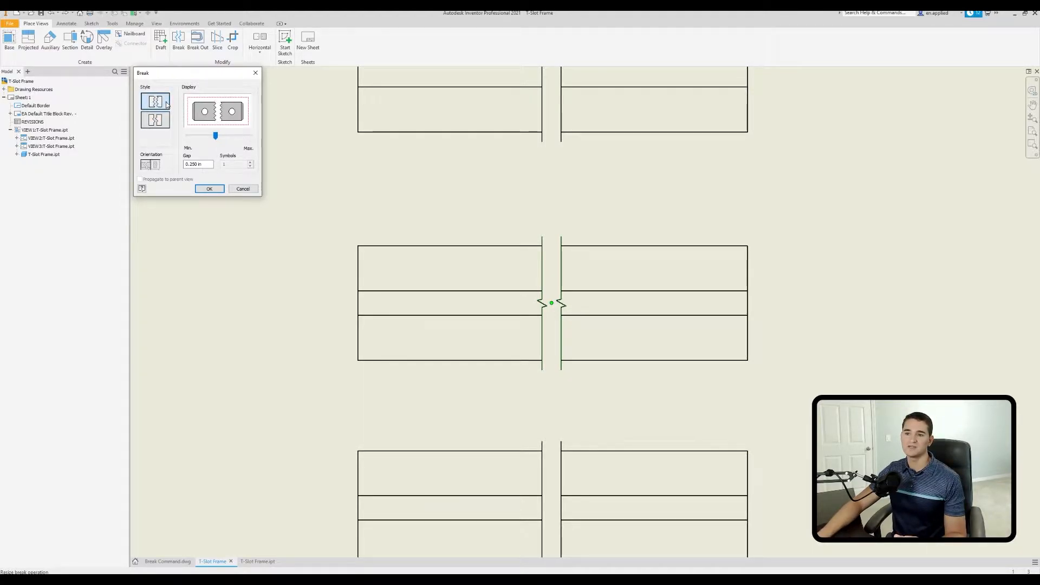
{"action": "left_click", "coordinate": [209, 188]}
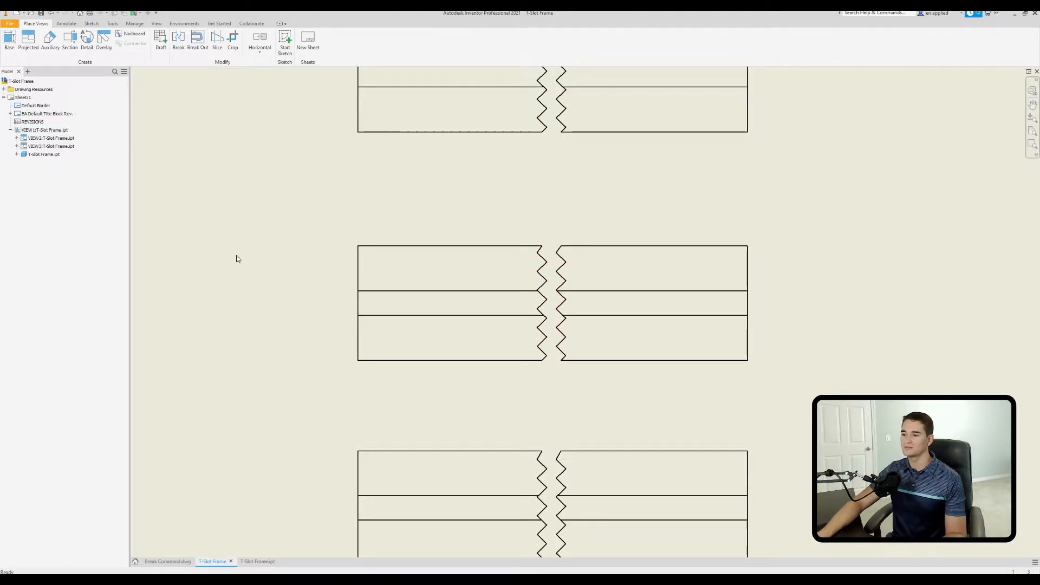
Edit the middle view's break, compare the structural and rectangular styles, and apply the rectangular style with the minimum display size
{"action": "right_click", "coordinate": [551, 303]}
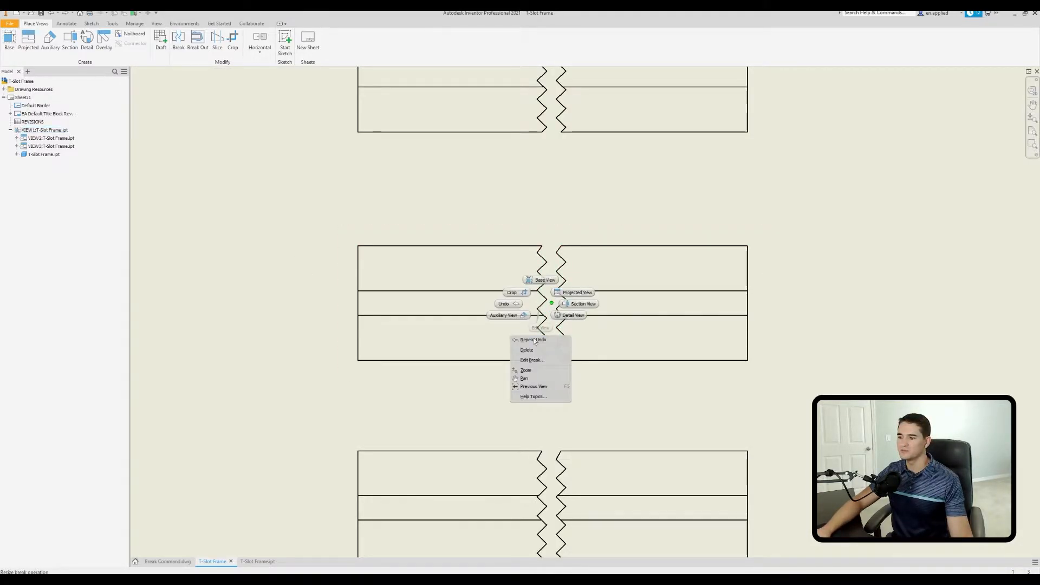
{"action": "left_click", "coordinate": [532, 360]}
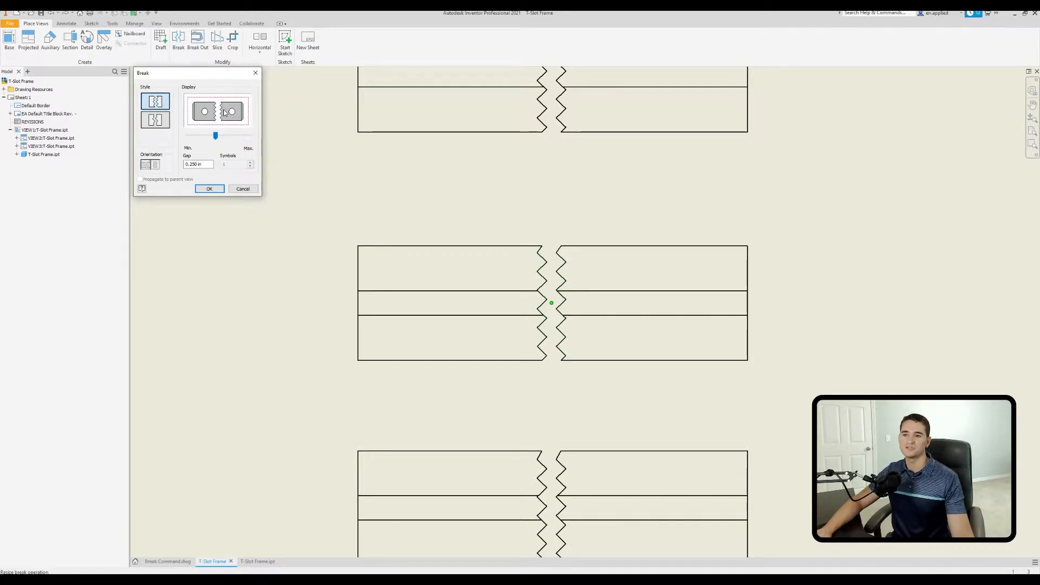
{"action": "left_click", "coordinate": [156, 119]}
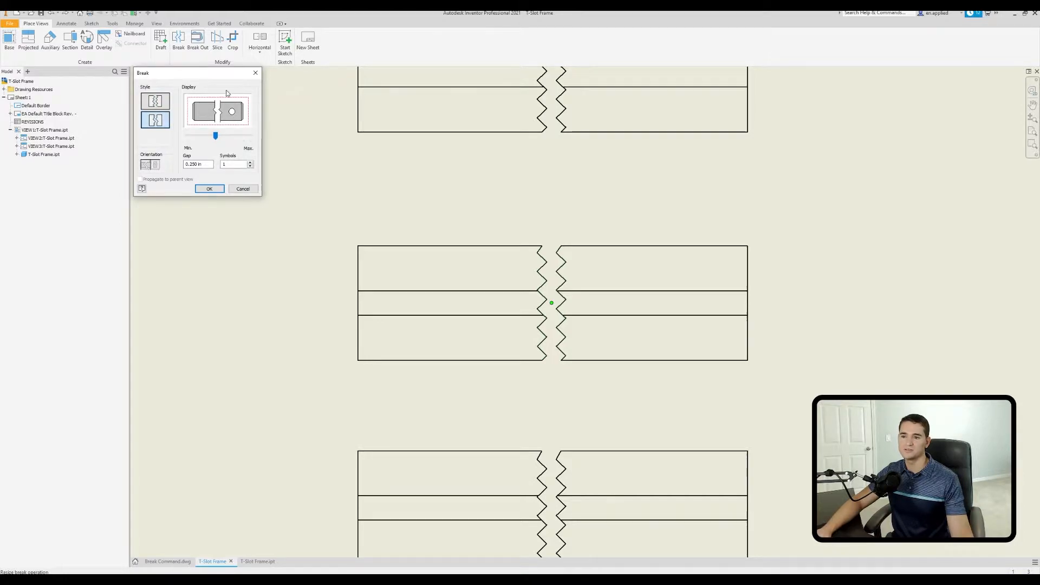
{"action": "left_click", "coordinate": [155, 102]}
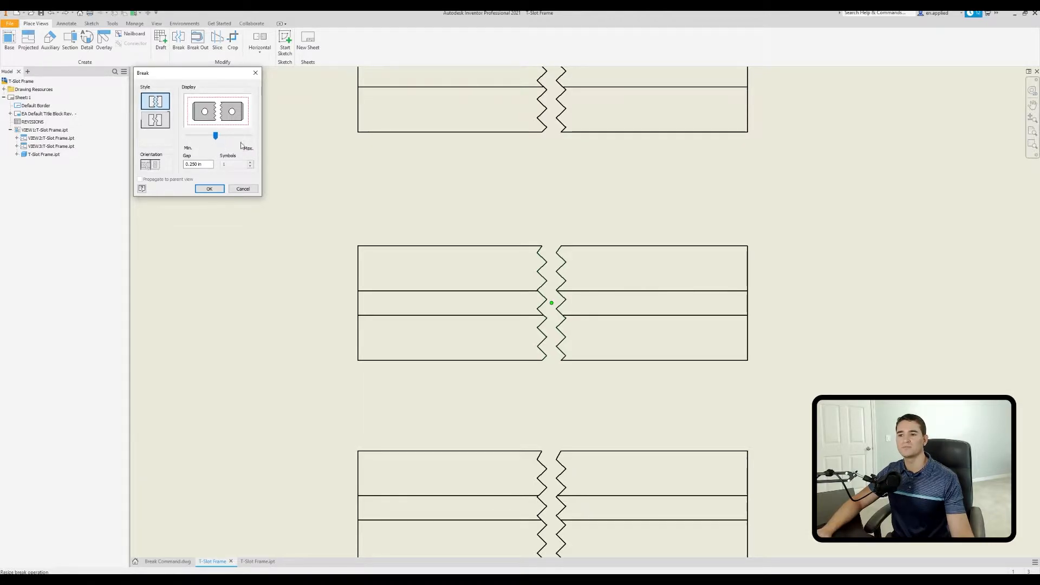
{"action": "left_click_drag", "start_coordinate": [217, 140], "coordinate": [185, 138]}
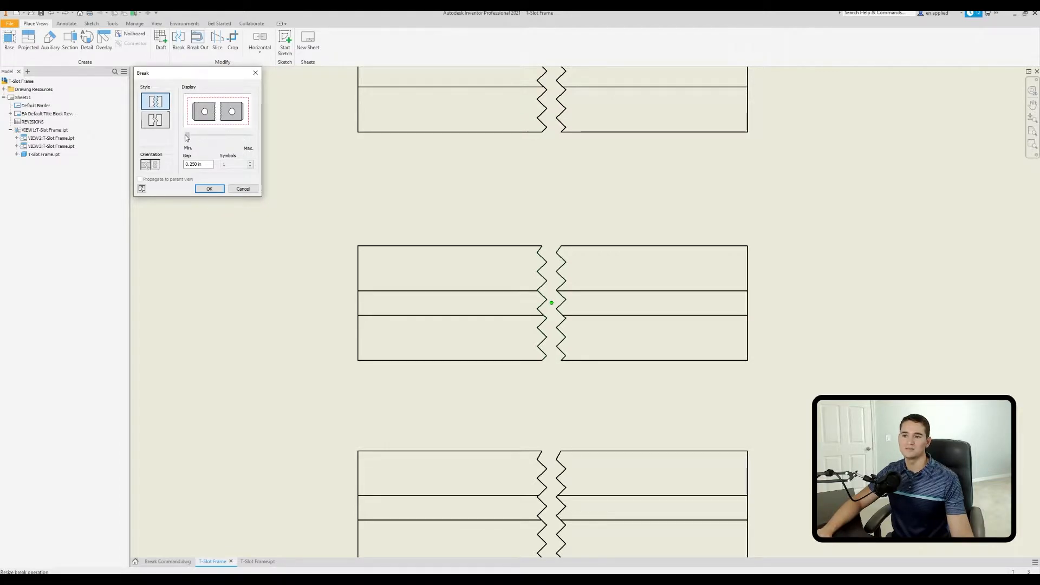
{"action": "left_click_drag", "start_coordinate": [186, 137], "coordinate": [251, 140]}
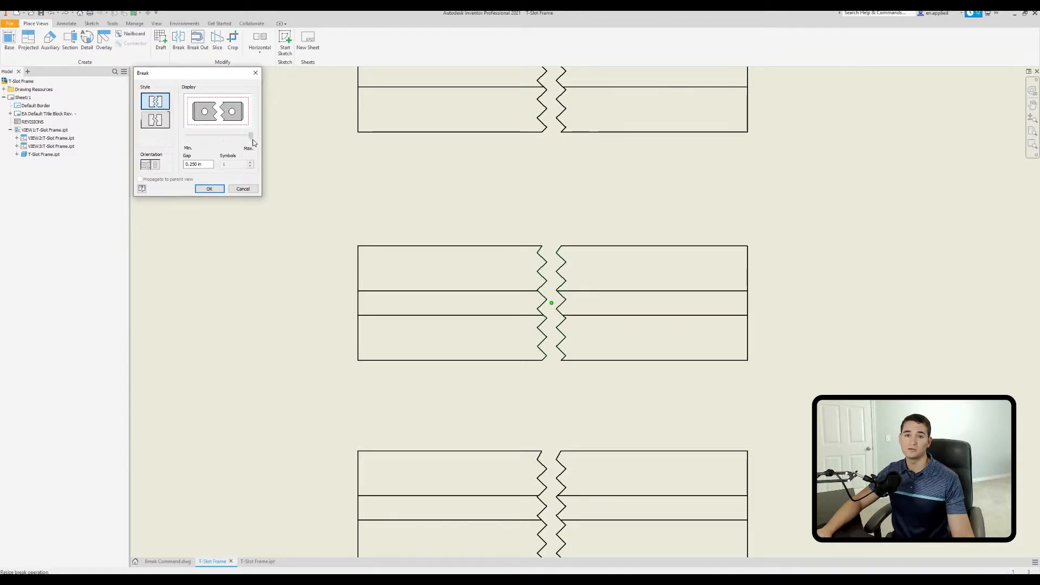
{"action": "left_click_drag", "start_coordinate": [251, 140], "coordinate": [184, 137]}
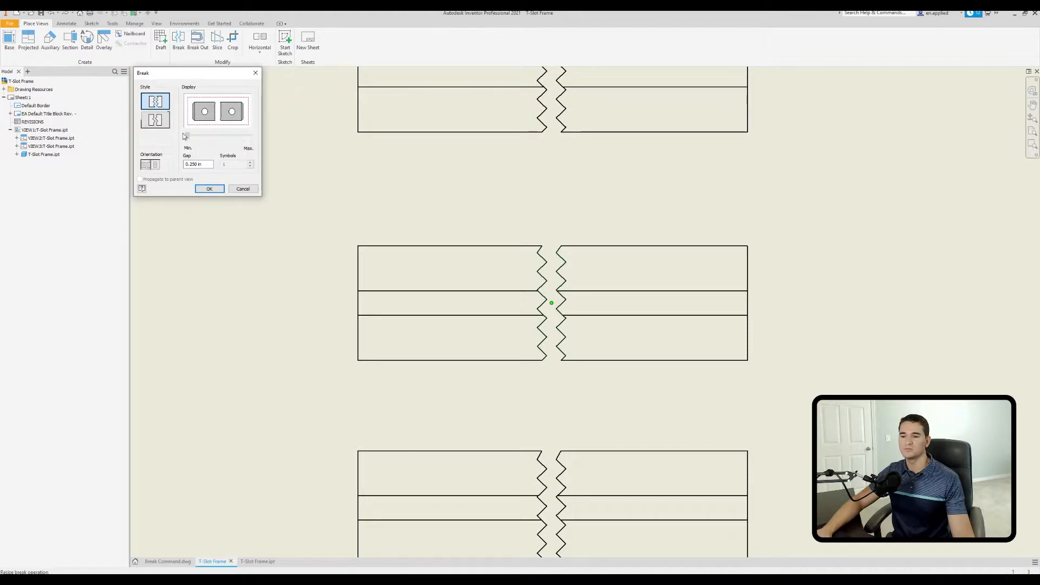
{"action": "left_click", "coordinate": [219, 190]}
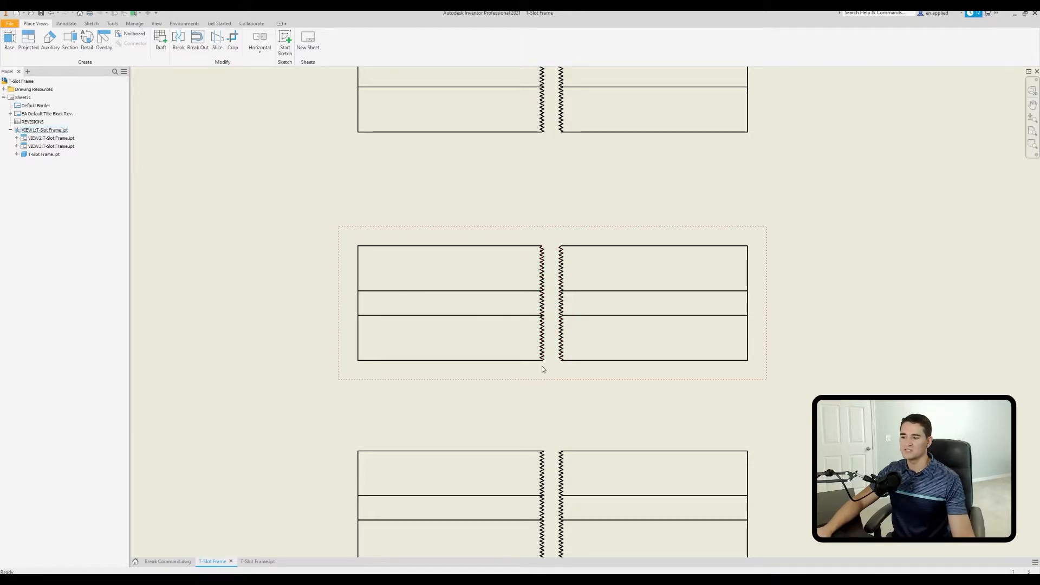
Edit the middle view's rectangular break to use the maximum display size
{"action": "right_click", "coordinate": [552, 302]}
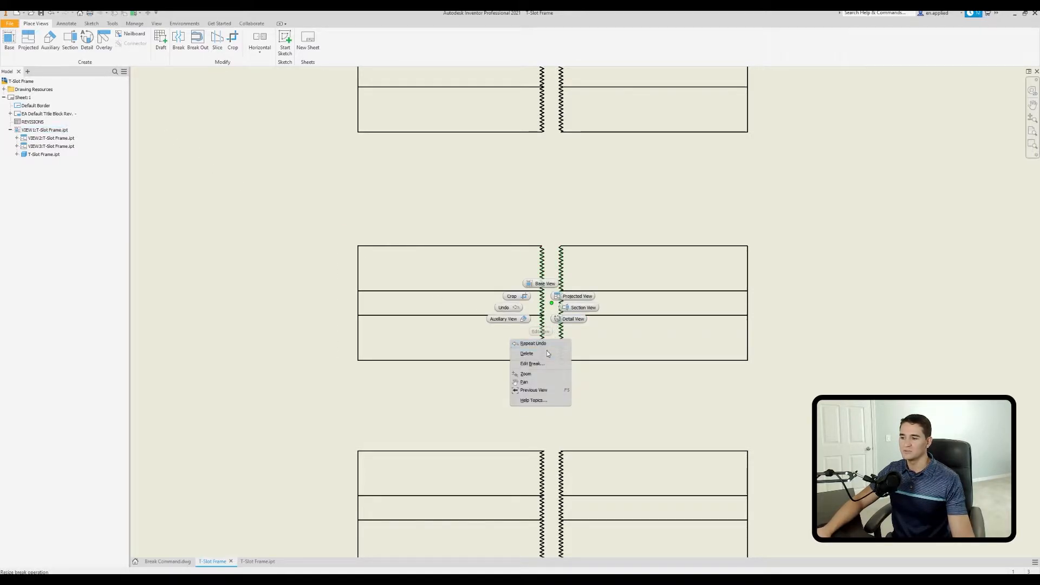
{"action": "left_click", "coordinate": [544, 364]}
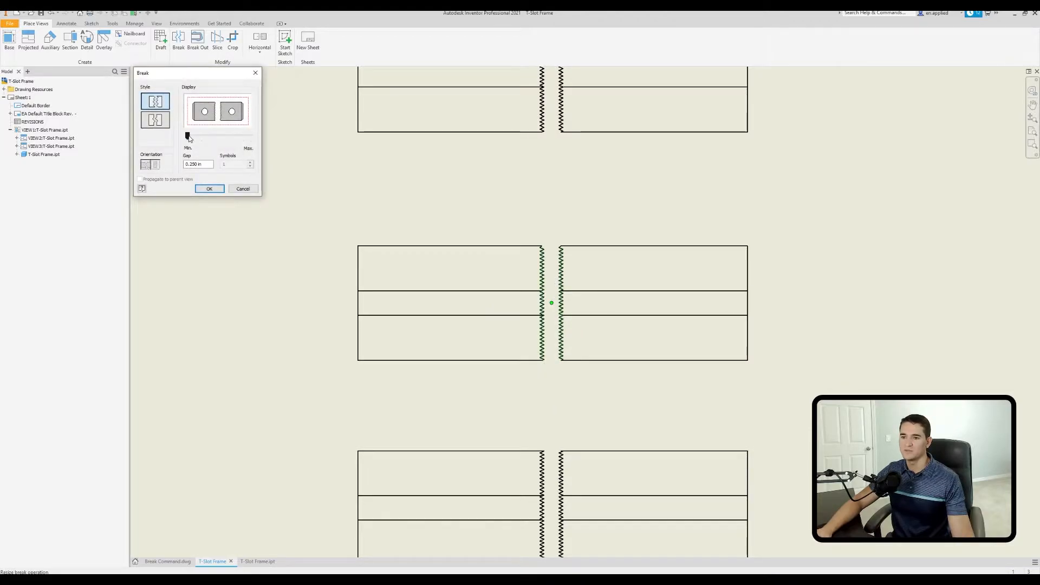
{"action": "left_click_drag", "start_coordinate": [224, 137], "coordinate": [253, 137]}
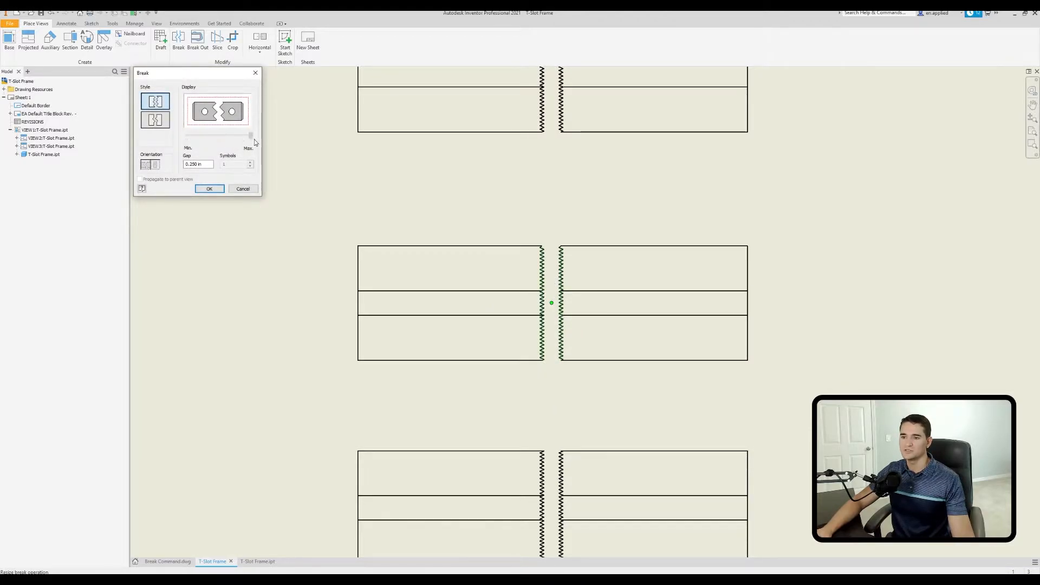
{"action": "left_click", "coordinate": [216, 189]}
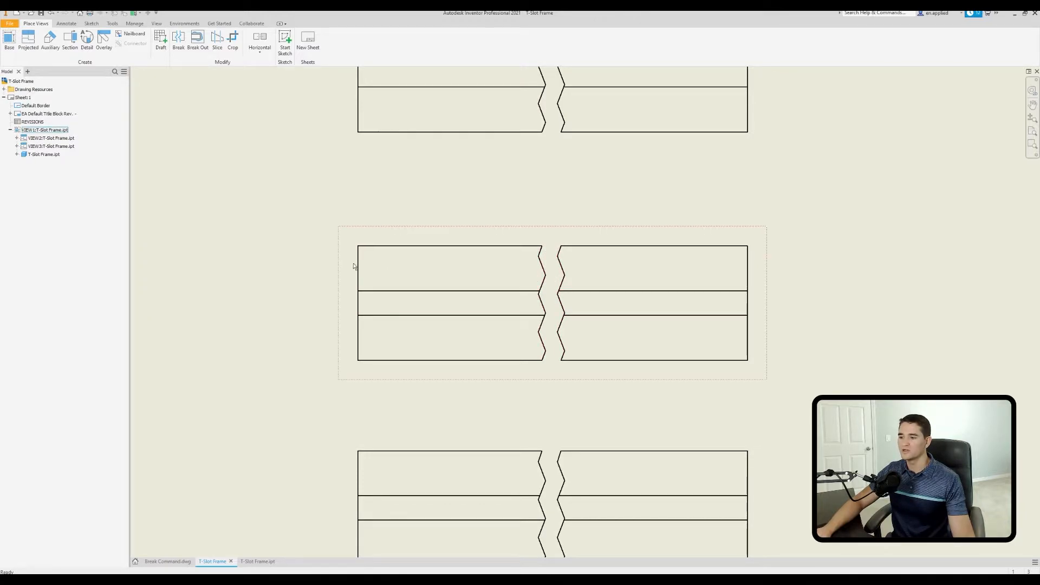
Set the middle view's rectangular break to a medium display size and a 1 in gap
{"action": "right_click", "coordinate": [546, 351]}
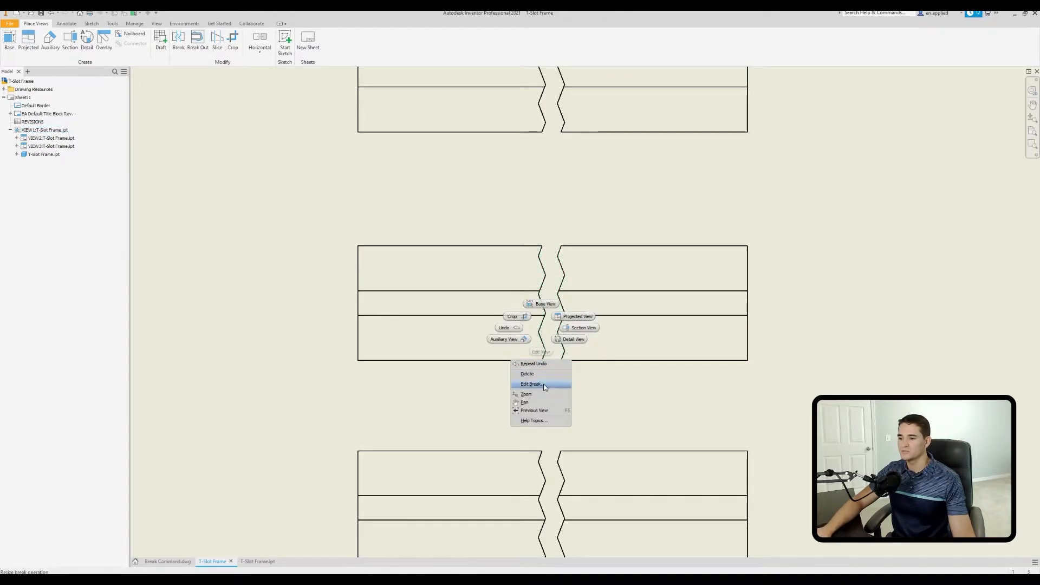
{"action": "left_click", "coordinate": [533, 383]}
{"action": "left_click_drag", "start_coordinate": [250, 137], "coordinate": [219, 137]}
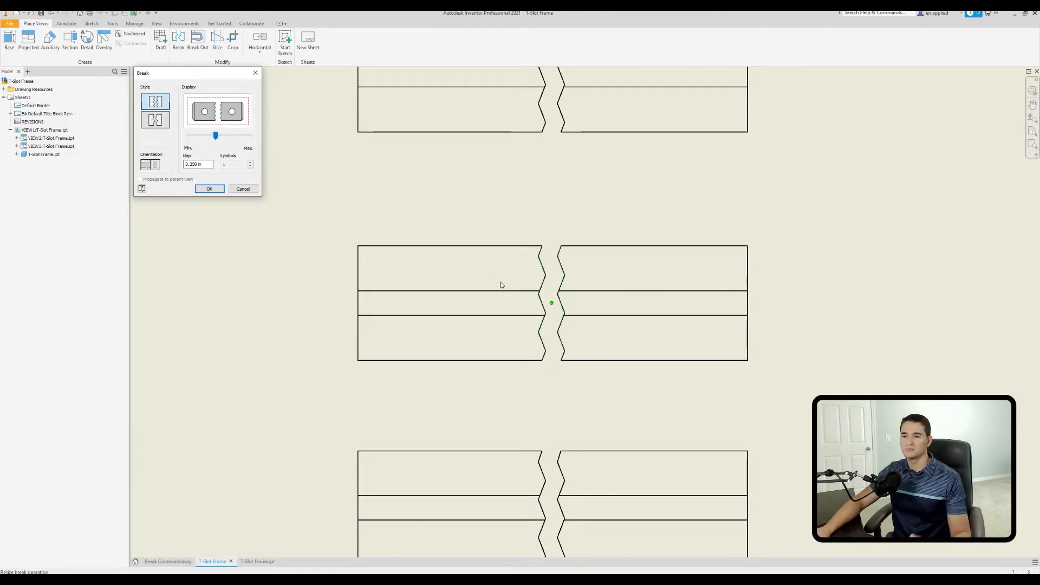
{"action": "double_click", "coordinate": [198, 163]}
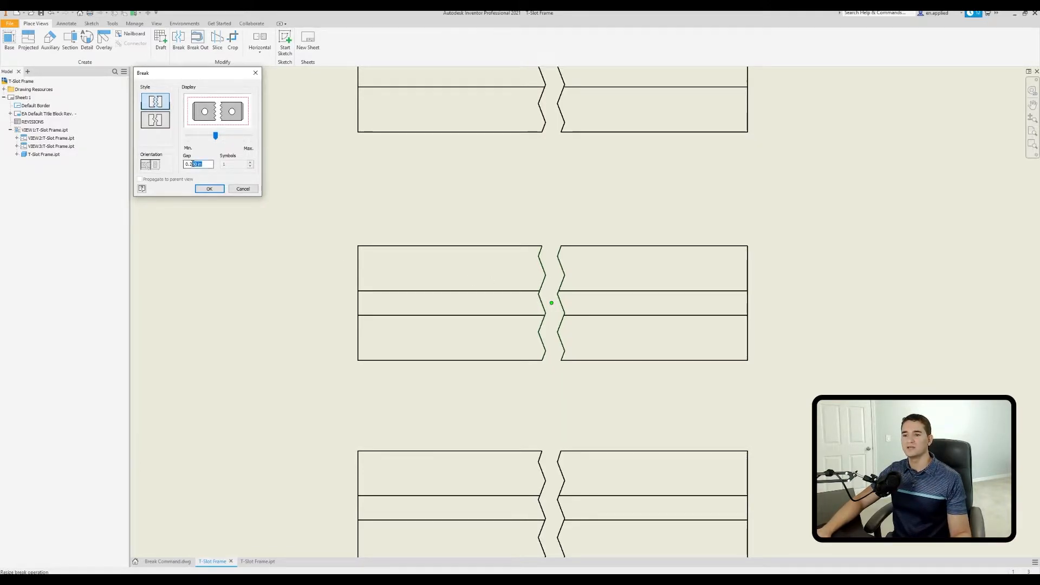
{"action": "type", "text": "1"}
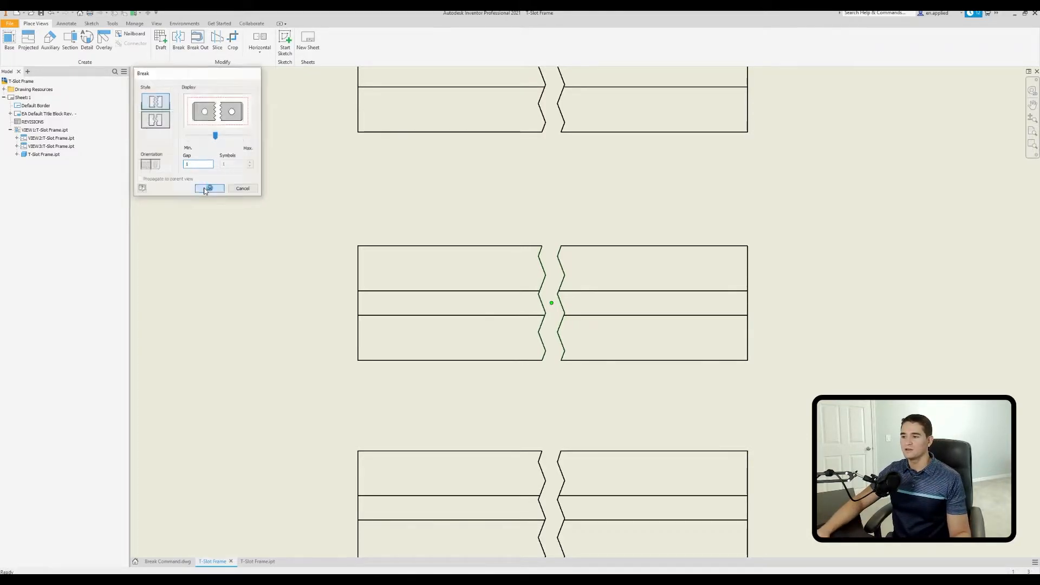
{"action": "left_click", "coordinate": [206, 189]}
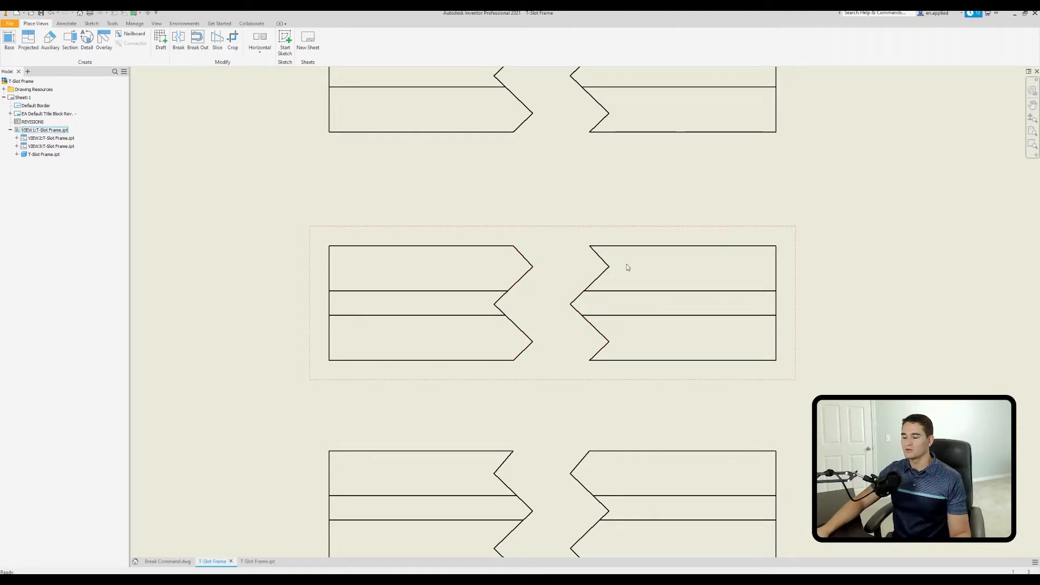
Change the middle view's break to the structural style with three symbols and a .250 in gap
{"action": "right_click", "coordinate": [517, 327]}
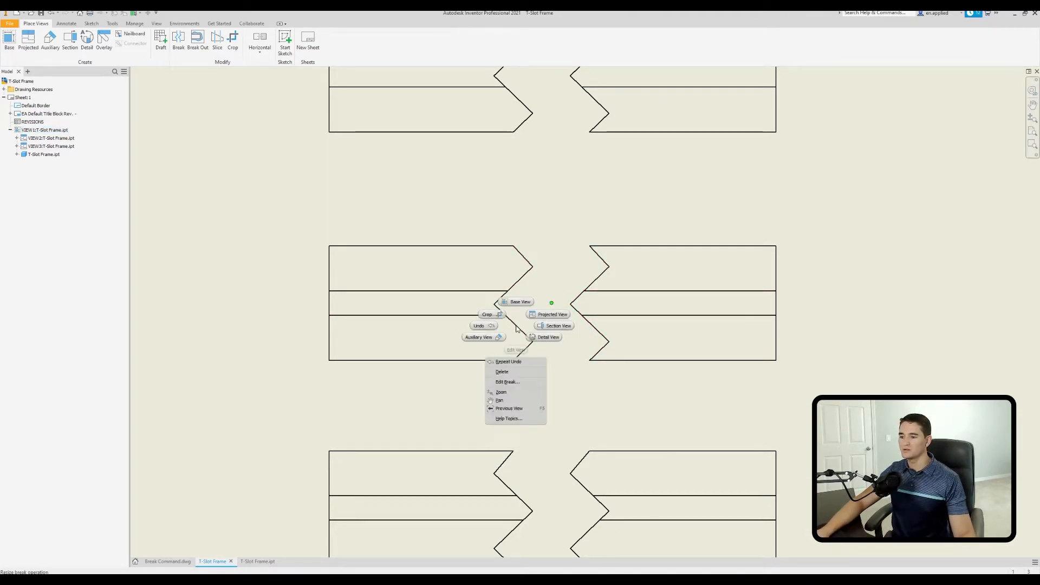
{"action": "left_click", "coordinate": [522, 382]}
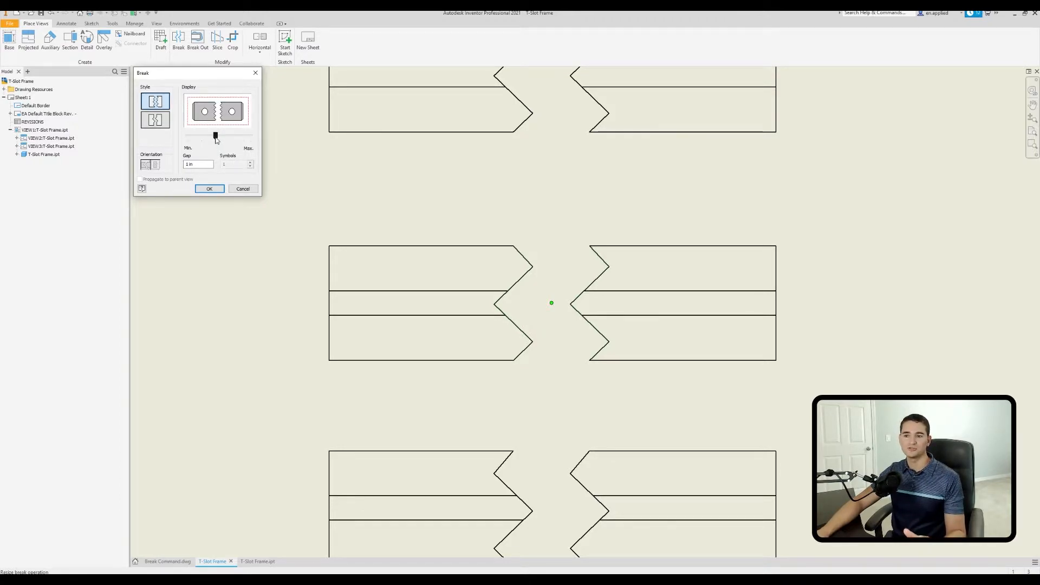
{"action": "mouse_move", "coordinate": [216, 139]}
{"action": "left_mouse_down"}
{"action": "mouse_move", "coordinate": [195, 142]}
{"action": "mouse_move", "coordinate": [223, 141]}
{"action": "left_mouse_up"}
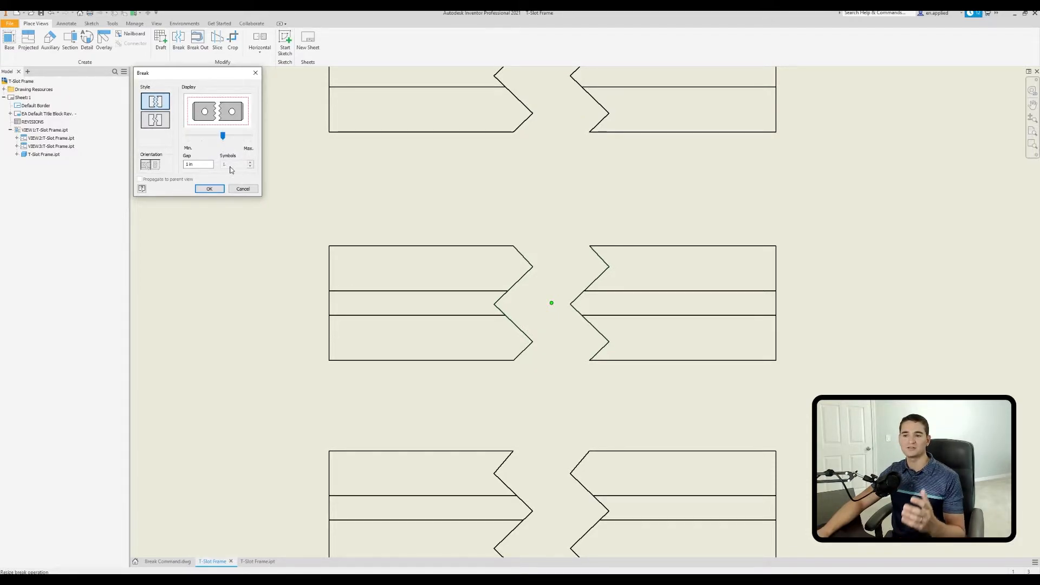
{"action": "left_click", "coordinate": [168, 121]}
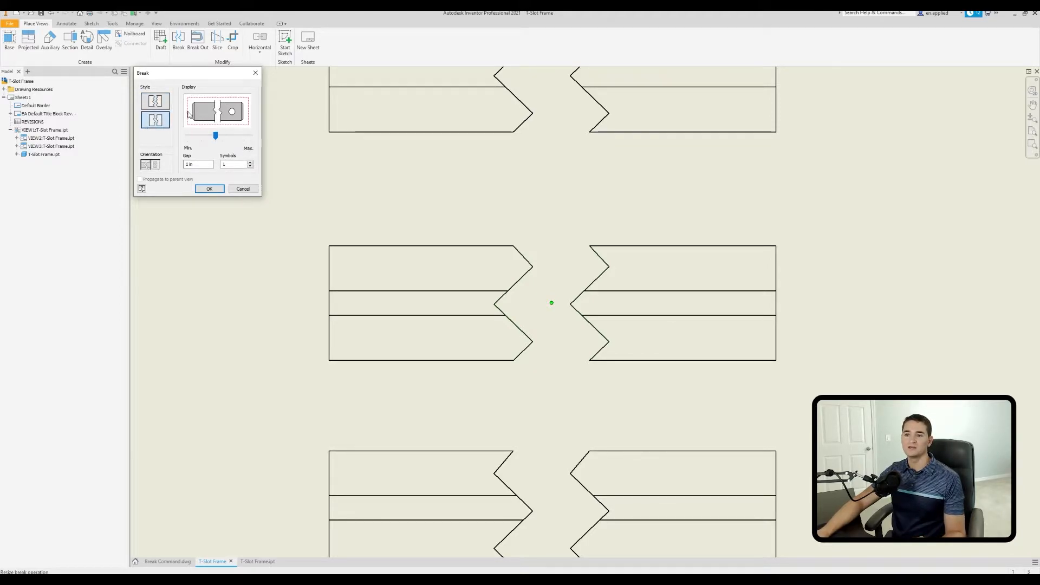
{"action": "left_click", "coordinate": [251, 162]}
{"action": "left_click", "coordinate": [250, 163]}
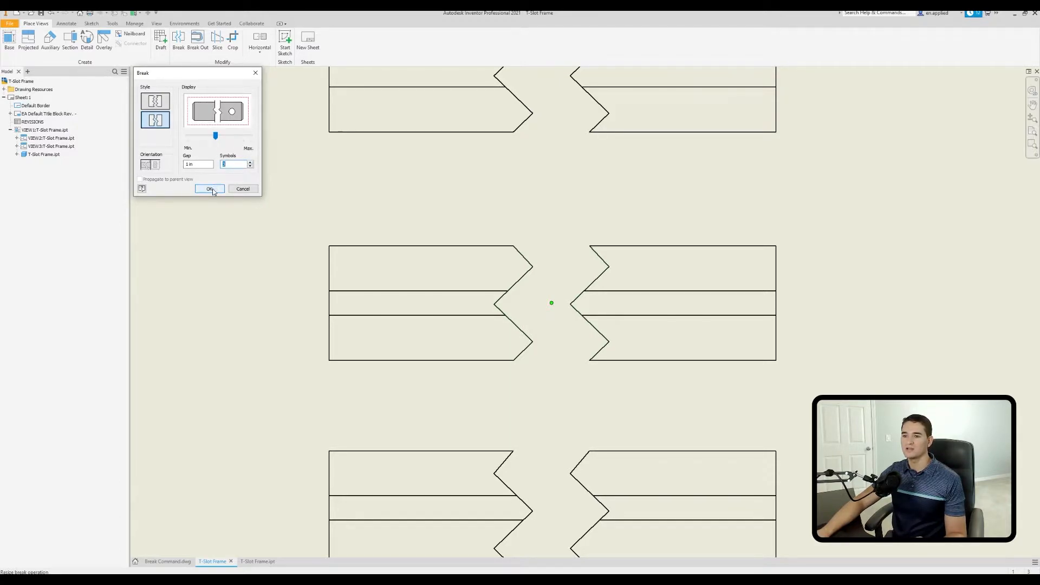
{"action": "left_click_drag", "start_coordinate": [204, 164], "coordinate": [151, 164]}
{"action": "type", "text": ".250"}
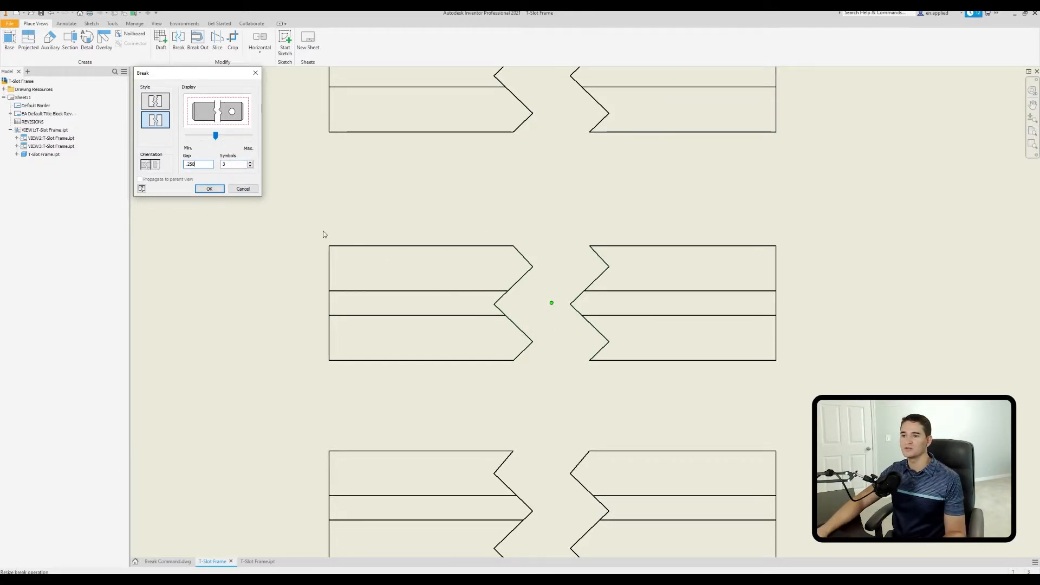
{"action": "left_click", "coordinate": [210, 189]}
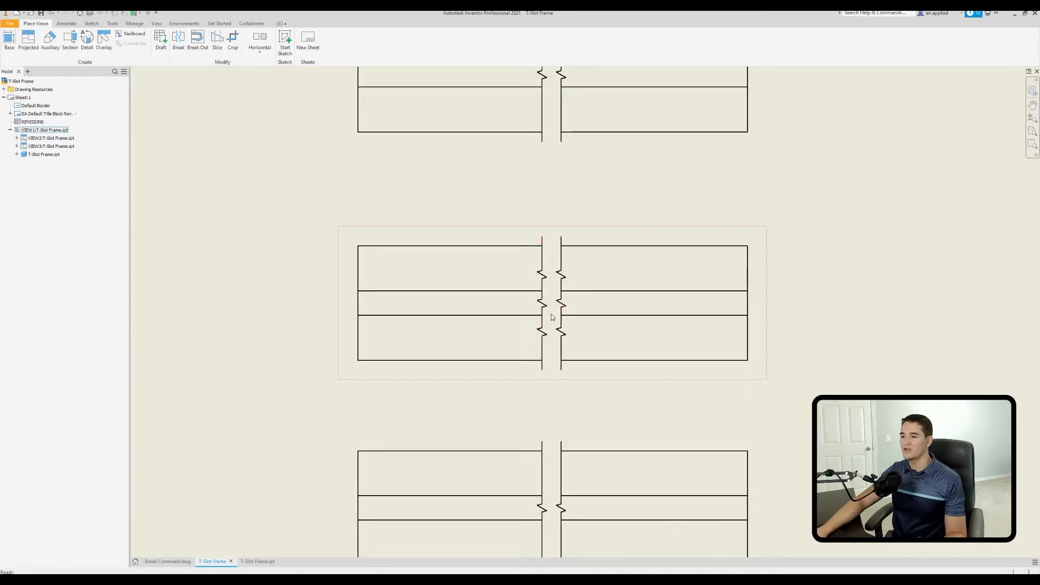
Set the number of symbols on the middle view's structural break to 2
{"action": "right_click", "coordinate": [542, 366]}
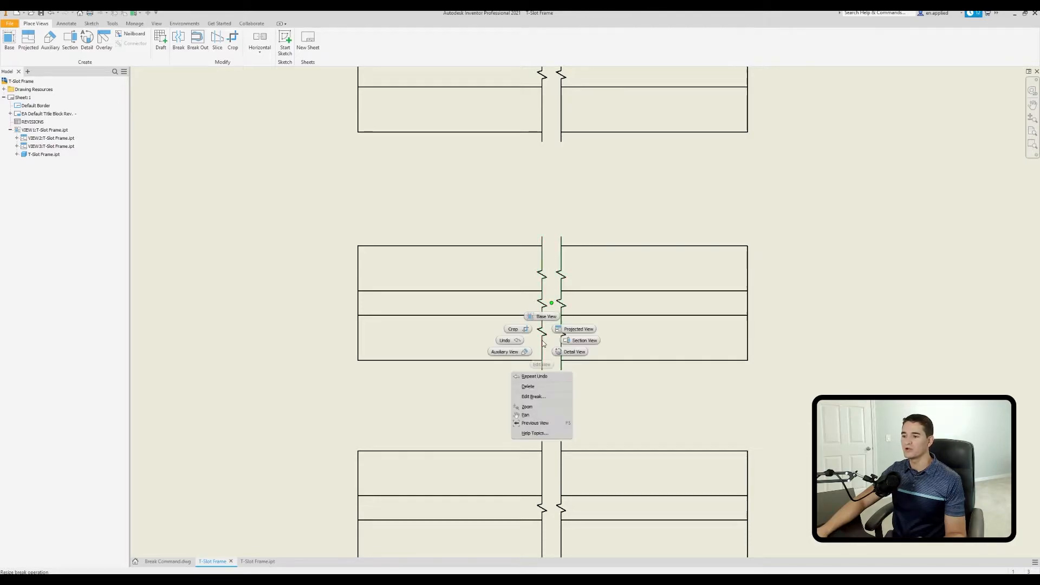
{"action": "left_click", "coordinate": [545, 403]}
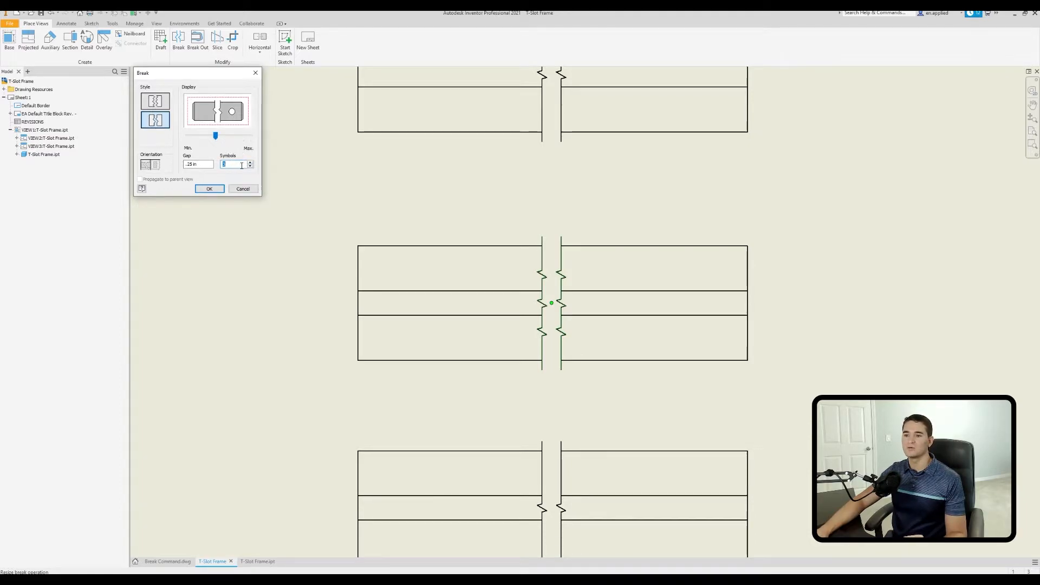
{"action": "type", "text": "2"}
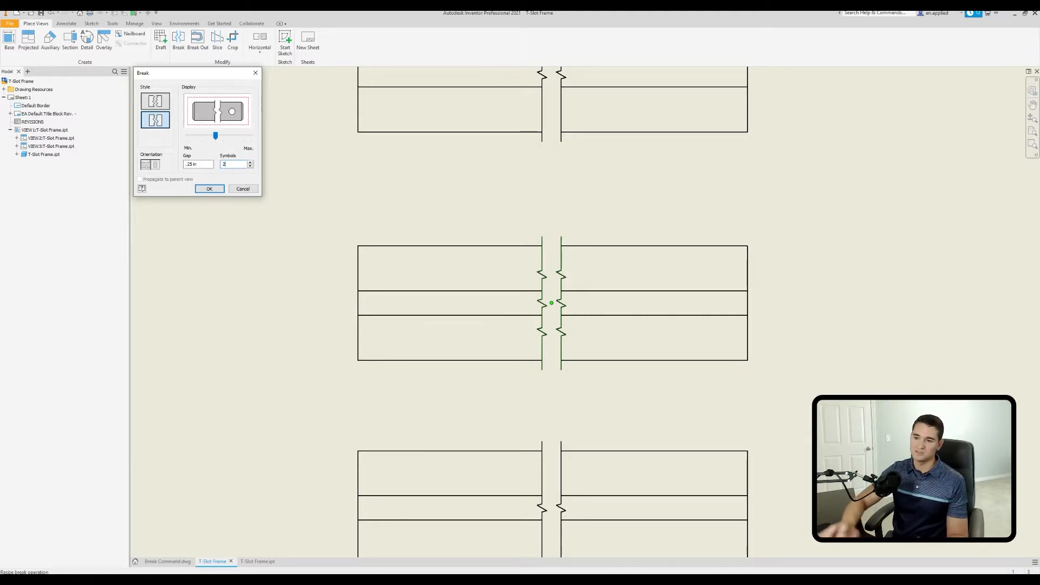
{"action": "left_click", "coordinate": [208, 188]}
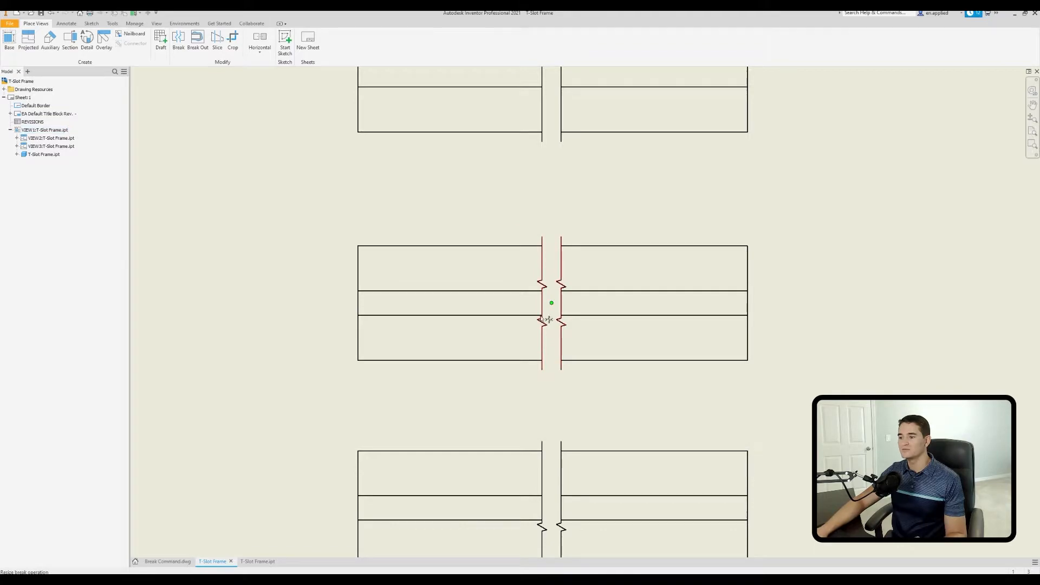
Edit the middle view's structural break to the minimum display size and inspect its symbols up close
{"action": "right_click", "coordinate": [541, 307]}
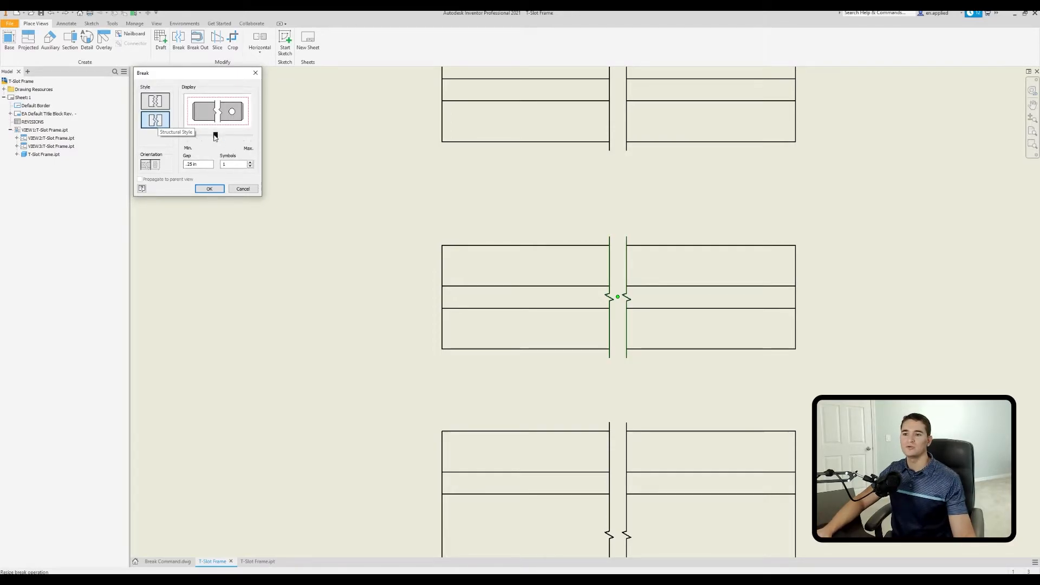
{"action": "left_click_drag", "start_coordinate": [214, 136], "coordinate": [182, 134]}
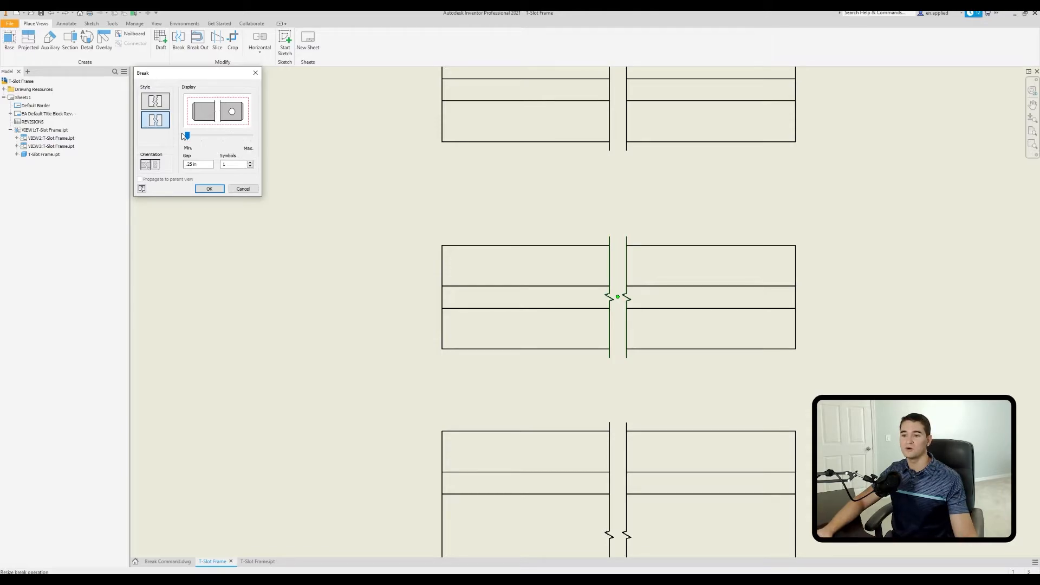
{"action": "left_click", "coordinate": [209, 188]}
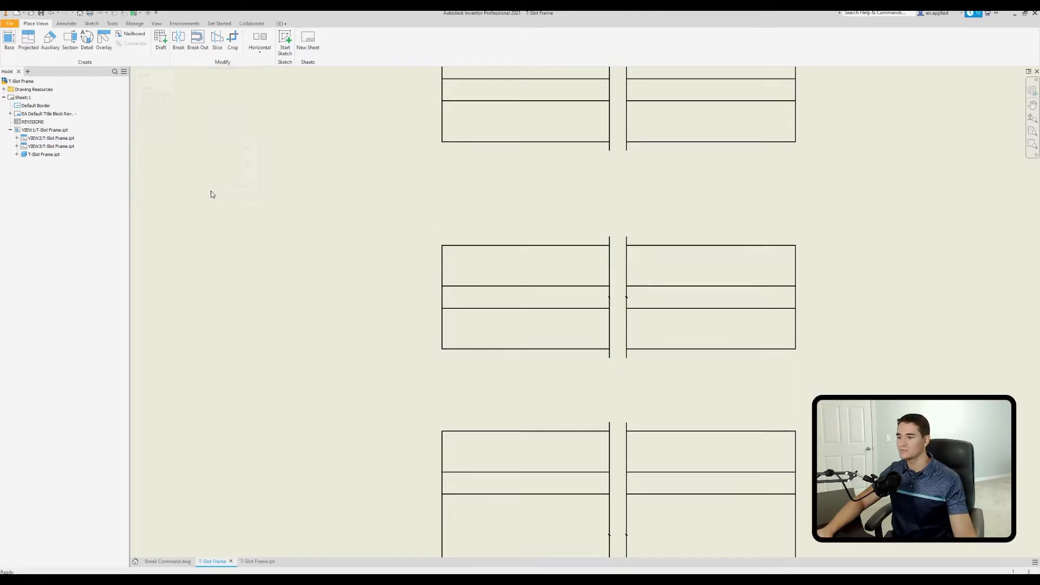
{"action": "scroll", "coordinate": [612, 308], "scroll_direction": "up", "scroll_amount": 5}
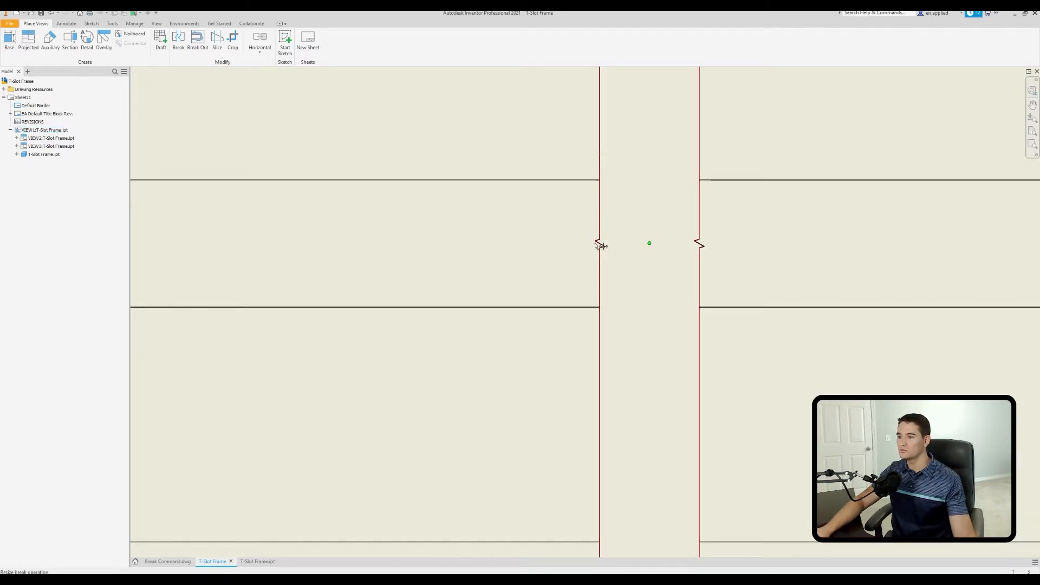
{"action": "scroll", "coordinate": [553, 233], "scroll_direction": "down", "scroll_amount": 4}
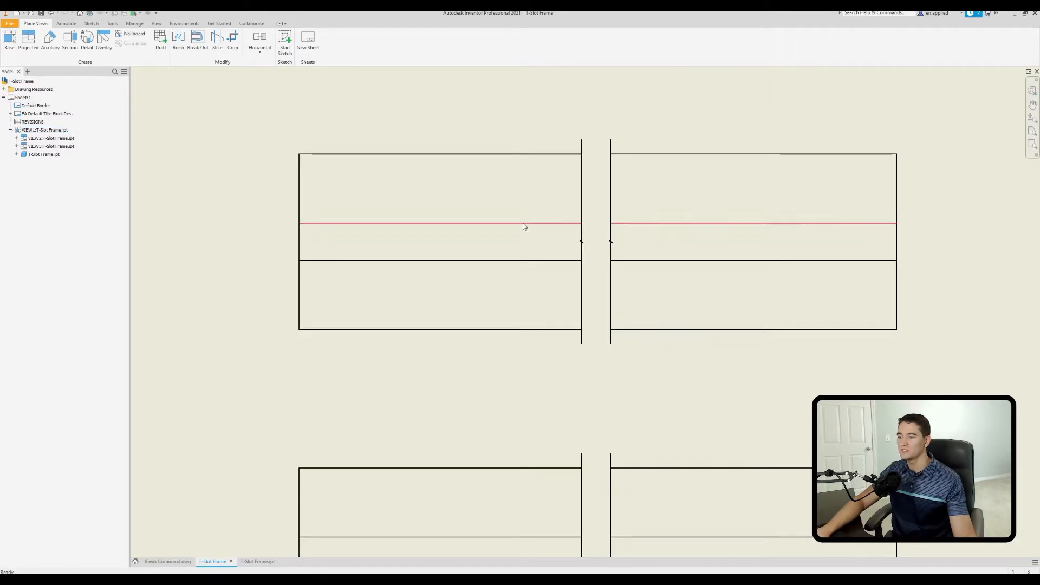
Set the display size of the middle view's structural break to the maximum
{"action": "scroll", "coordinate": [490, 232], "scroll_direction": "up", "scroll_amount": 1}
{"action": "middle_click_drag", "start_coordinate": [492, 227], "coordinate": [496, 236]}
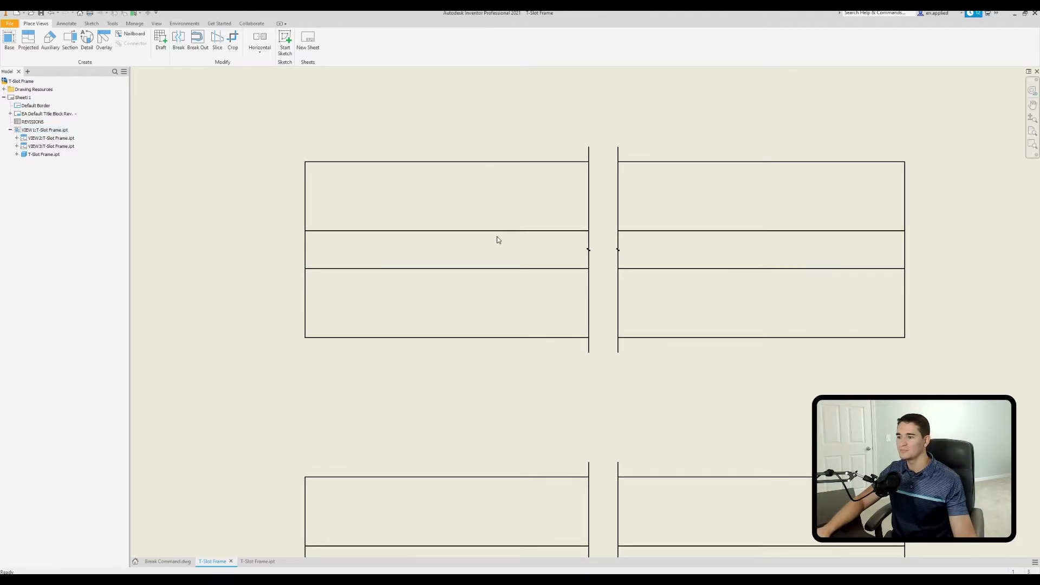
{"action": "right_click", "coordinate": [588, 246]}
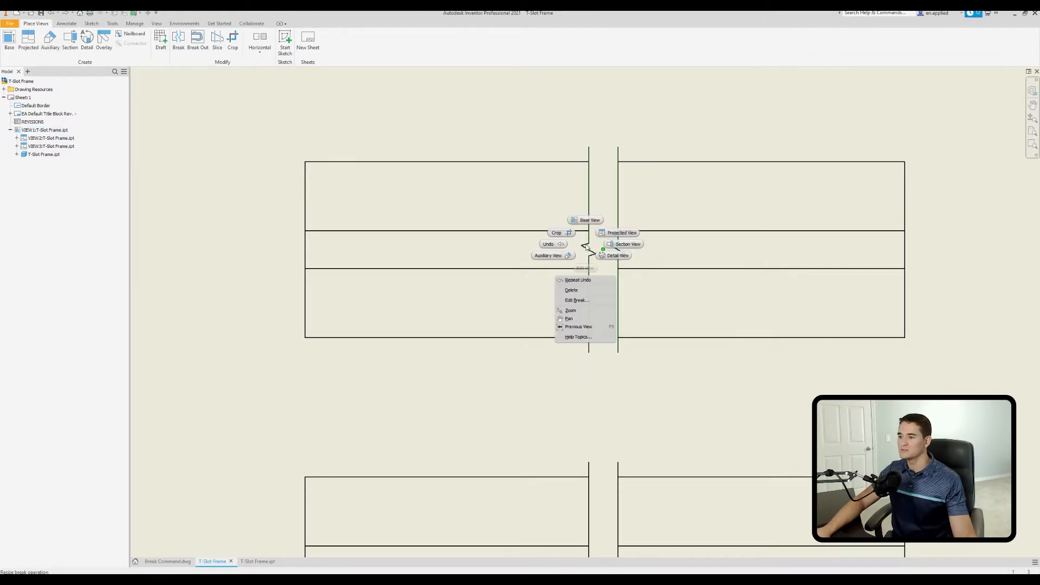
{"action": "left_click", "coordinate": [584, 301]}
{"action": "left_click_drag", "start_coordinate": [215, 137], "coordinate": [251, 137]}
{"action": "left_click", "coordinate": [223, 188]}
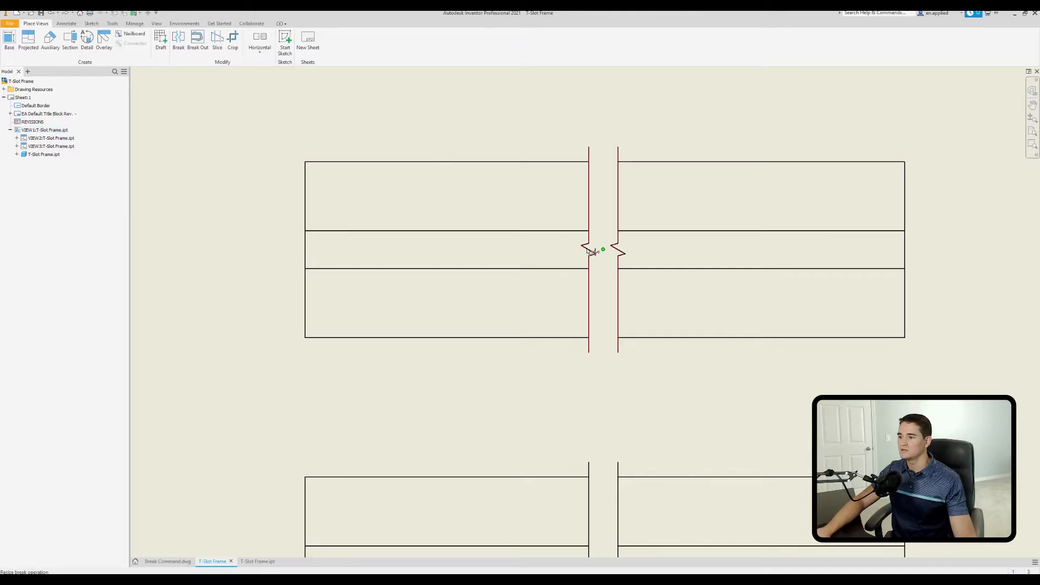
Try a 1 in gap on the middle view's structural break and undo the change
{"action": "right_click", "coordinate": [590, 249]}
{"action": "left_click", "coordinate": [577, 305]}
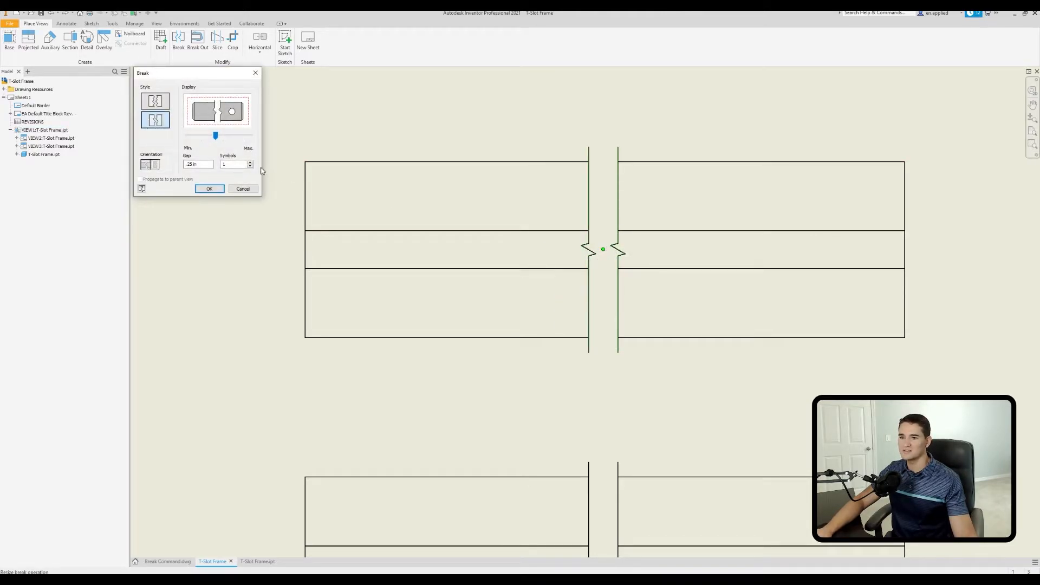
{"action": "left_click", "coordinate": [205, 165]}
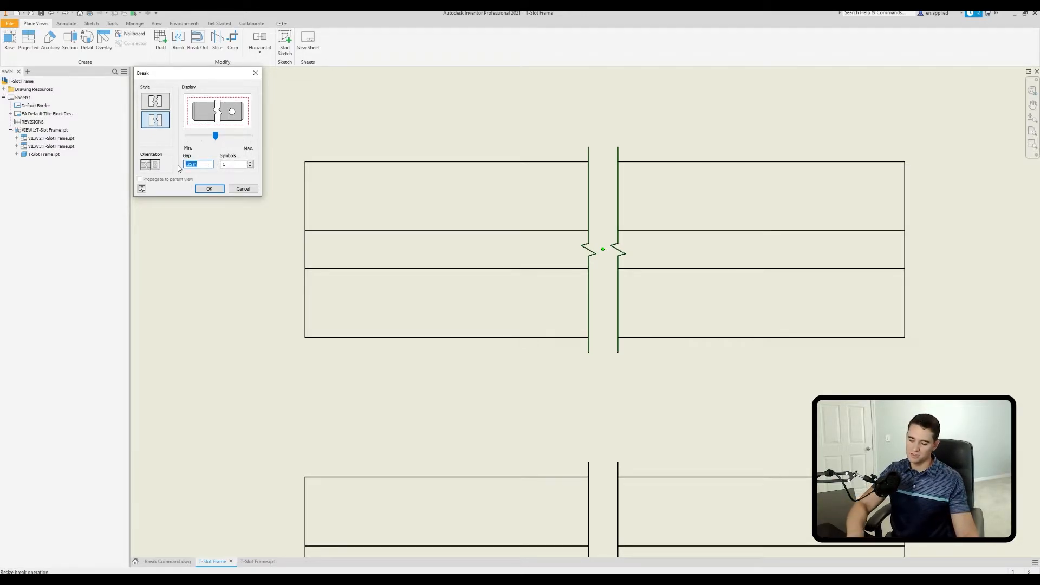
{"action": "type", "text": "1"}
{"action": "left_click", "coordinate": [209, 188]}
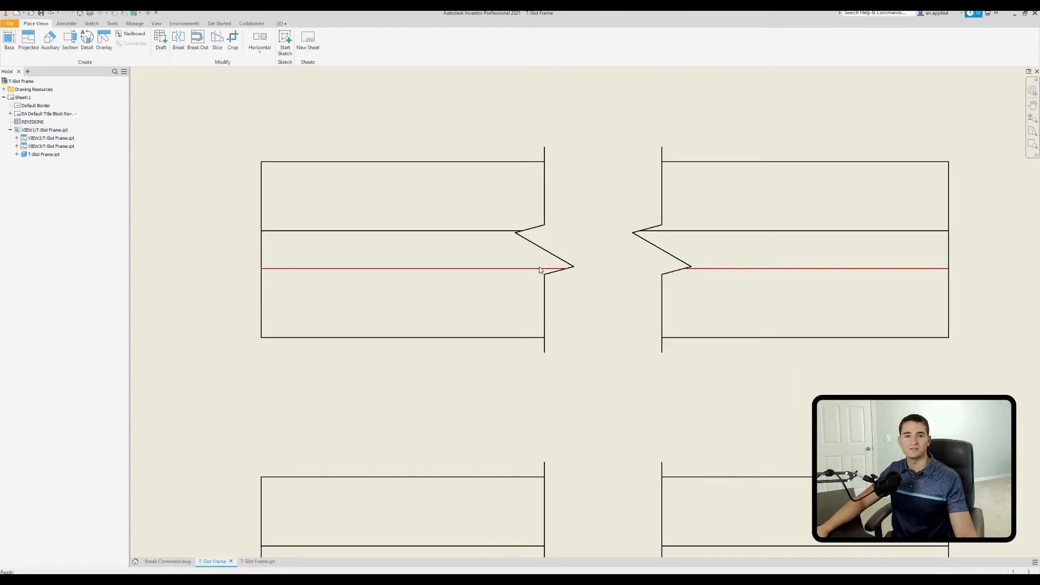
{"action": "left_click", "coordinate": [50, 12]}
Break the base view horizontally between points near its two ends with a 0.250 in gap and one symbol, and undo the break
{"action": "right_click", "coordinate": [593, 214]}
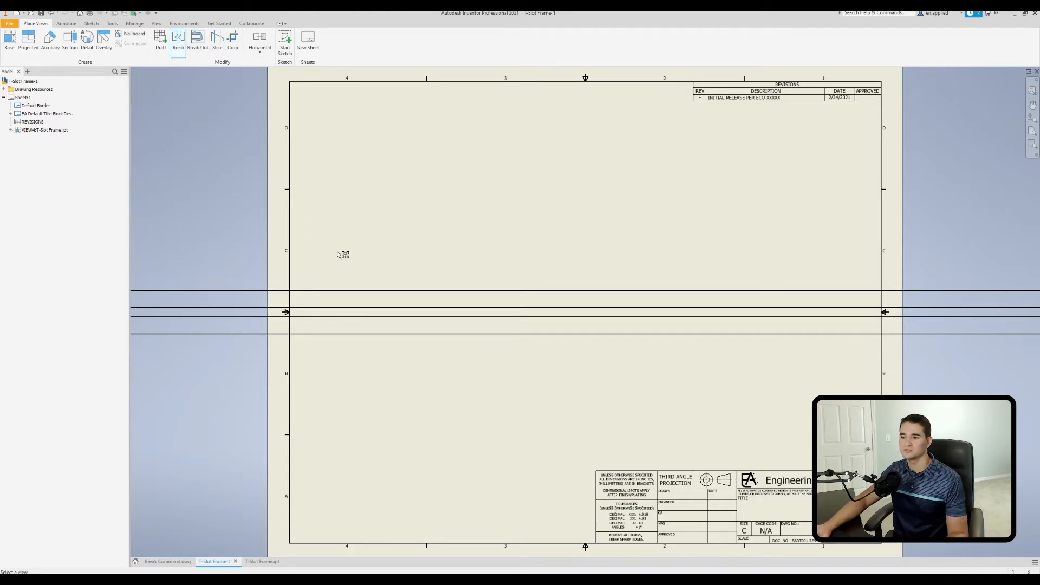
{"action": "left_click", "coordinate": [432, 302]}
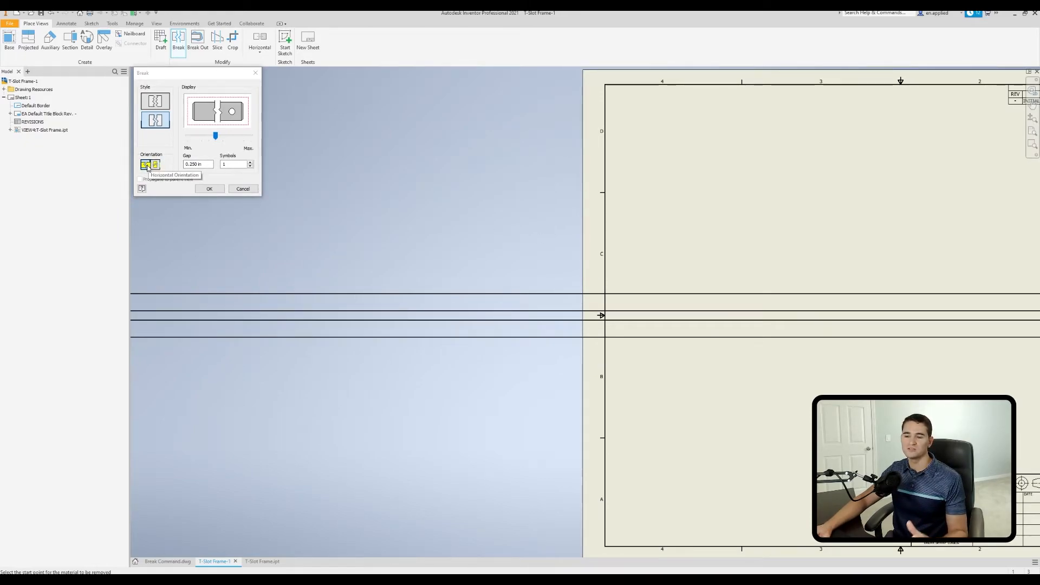
{"action": "scroll", "coordinate": [218, 239], "scroll_direction": "down", "scroll_amount": 3}
{"action": "middle_click_drag", "start_coordinate": [248, 274], "coordinate": [511, 286]}
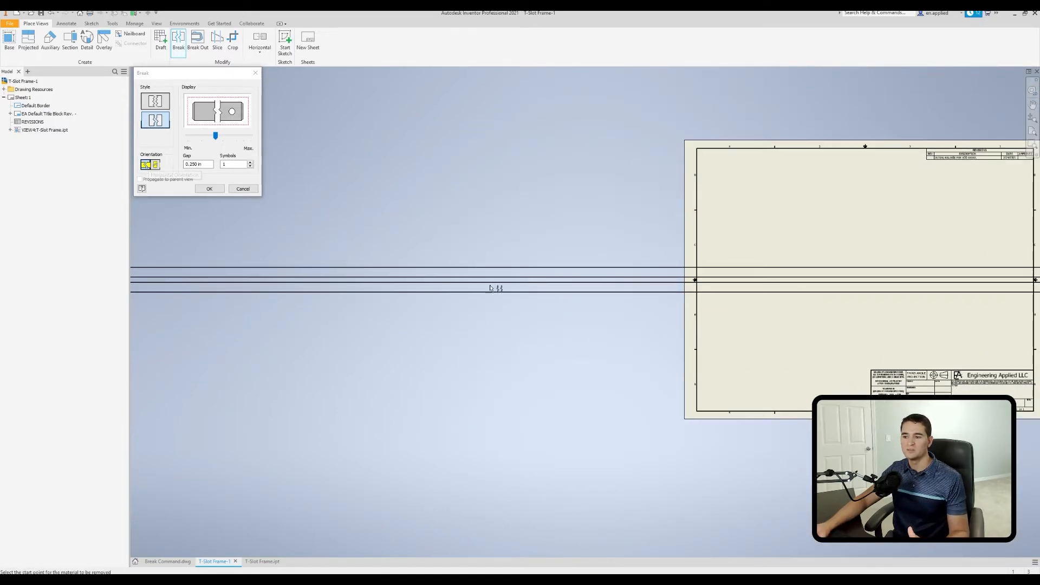
{"action": "scroll", "coordinate": [357, 298], "scroll_direction": "down", "scroll_amount": 2}
{"action": "middle_click_drag", "start_coordinate": [242, 292], "coordinate": [537, 279]}
{"action": "left_click", "coordinate": [362, 263]}
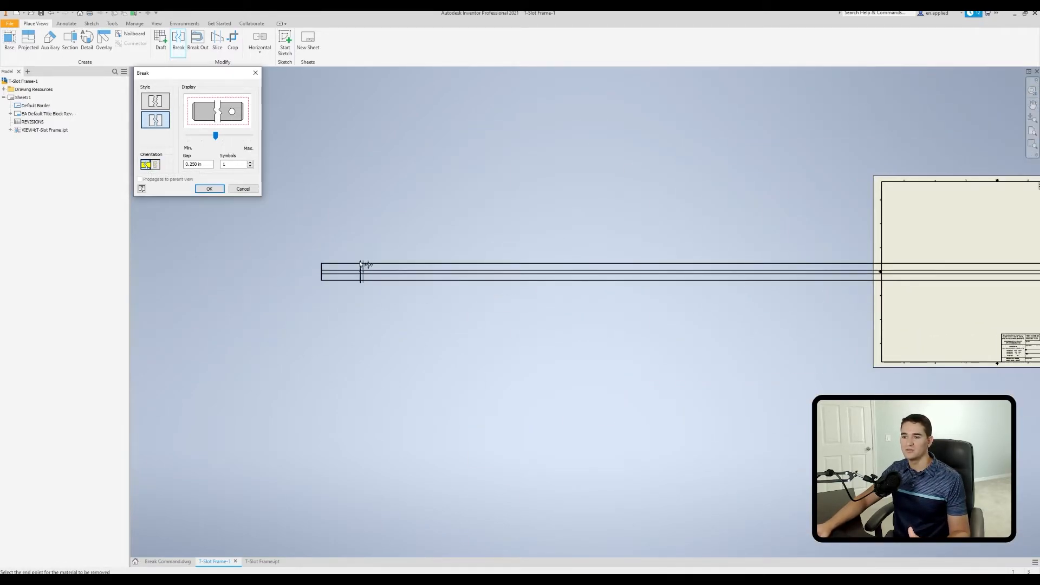
{"action": "middle_click_drag", "start_coordinate": [929, 285], "coordinate": [552, 277]}
{"action": "middle_click_drag", "start_coordinate": [778, 265], "coordinate": [450, 268]}
{"action": "middle_click_drag", "start_coordinate": [684, 280], "coordinate": [430, 251]}
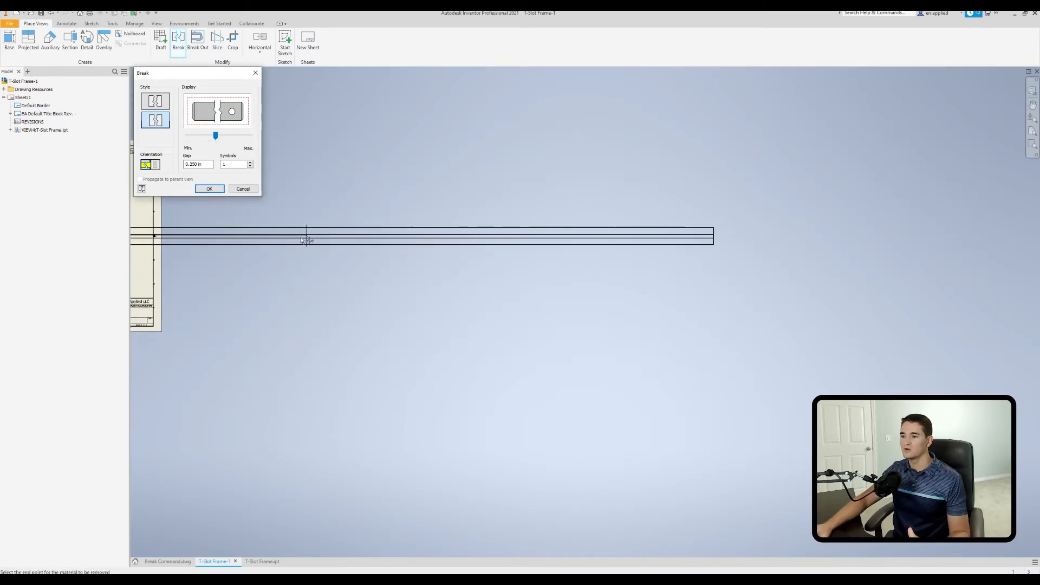
{"action": "left_click", "coordinate": [671, 246]}
{"action": "middle_click_drag", "start_coordinate": [178, 271], "coordinate": [605, 262]}
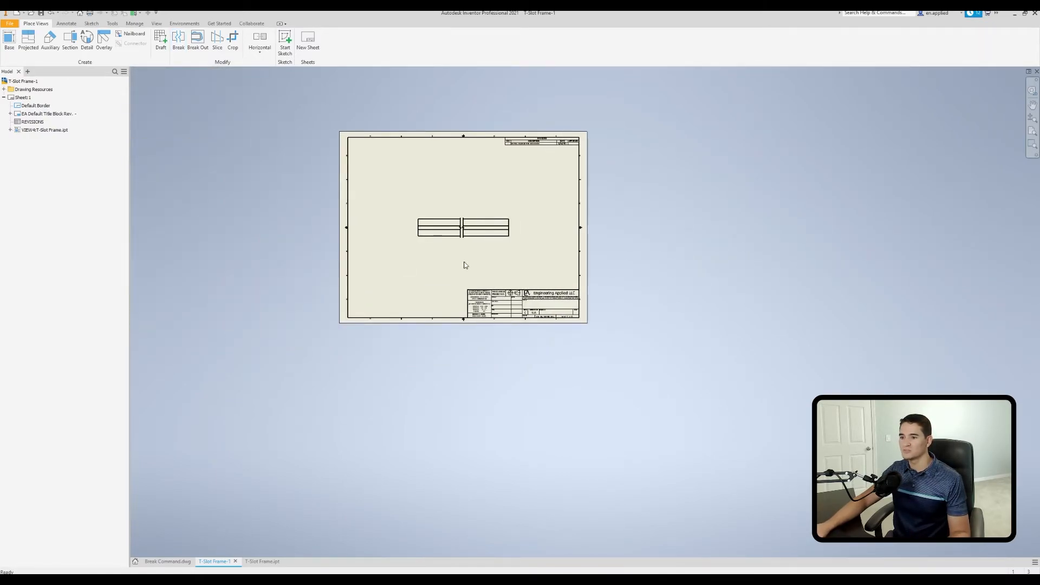
{"action": "left_click", "coordinate": [50, 14]}
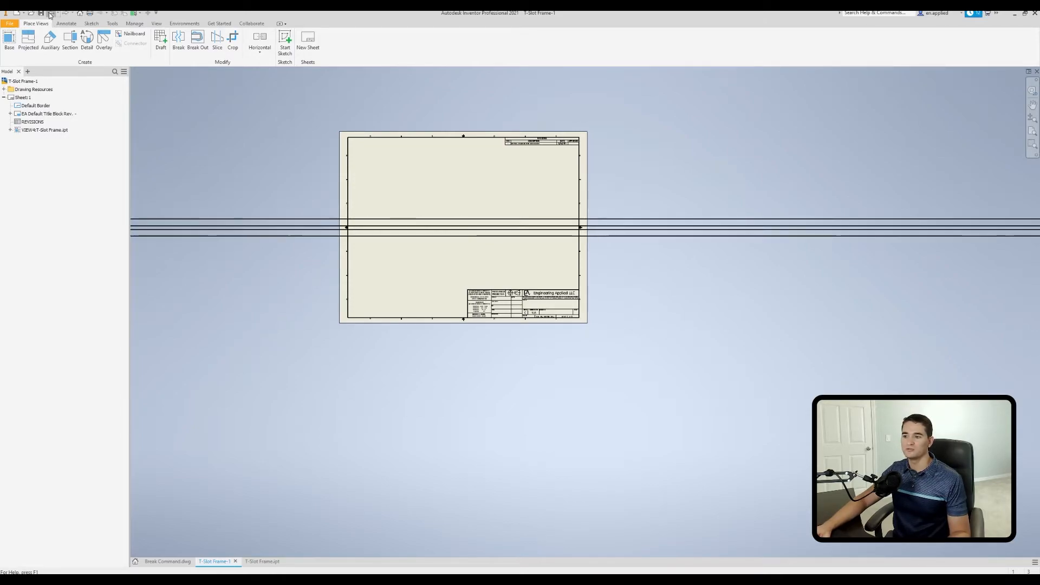
Try a vertically oriented structural break across the base view's height at its left end, with a 0.250 in gap
{"action": "left_click", "coordinate": [178, 41]}
{"action": "middle_click_drag", "start_coordinate": [409, 225], "coordinate": [557, 227]}
{"action": "scroll", "coordinate": [557, 223], "scroll_direction": "up", "scroll_amount": 2}
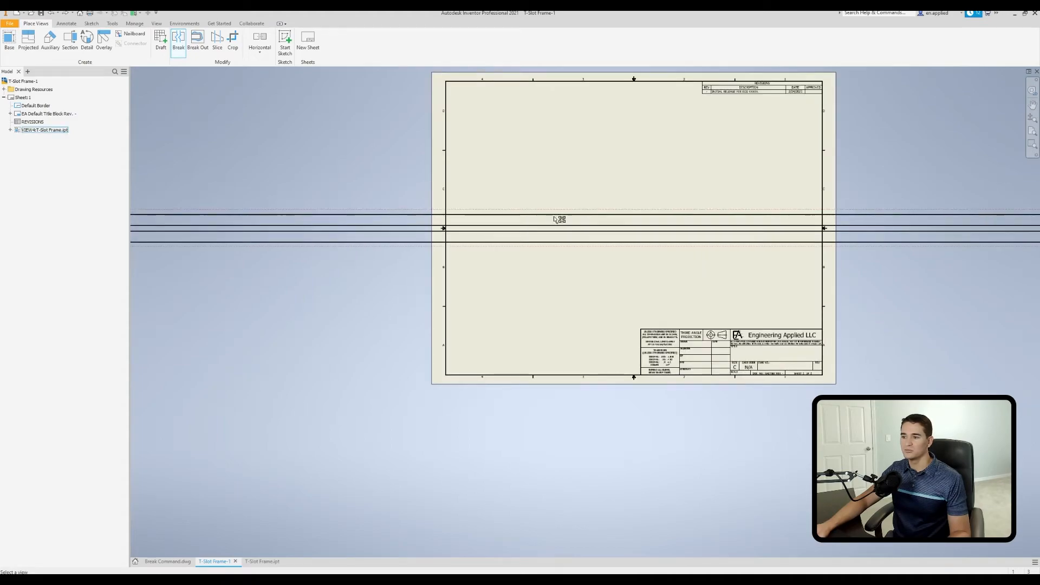
{"action": "left_click", "coordinate": [554, 212]}
{"action": "middle_click_drag", "start_coordinate": [395, 191], "coordinate": [529, 181]}
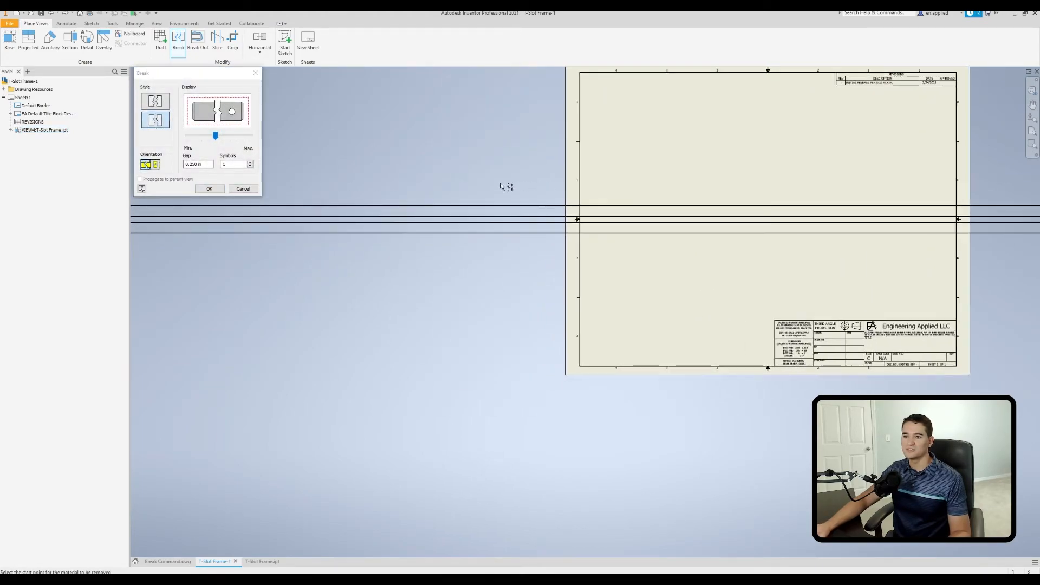
{"action": "left_click", "coordinate": [156, 165]}
{"action": "mouse_move", "coordinate": [352, 226]}
{"action": "middle_mouse_down"}
{"action": "mouse_move", "coordinate": [441, 244]}
{"action": "mouse_move", "coordinate": [552, 225]}
{"action": "mouse_move", "coordinate": [526, 228]}
{"action": "middle_mouse_up"}
{"action": "left_click", "coordinate": [521, 221]}
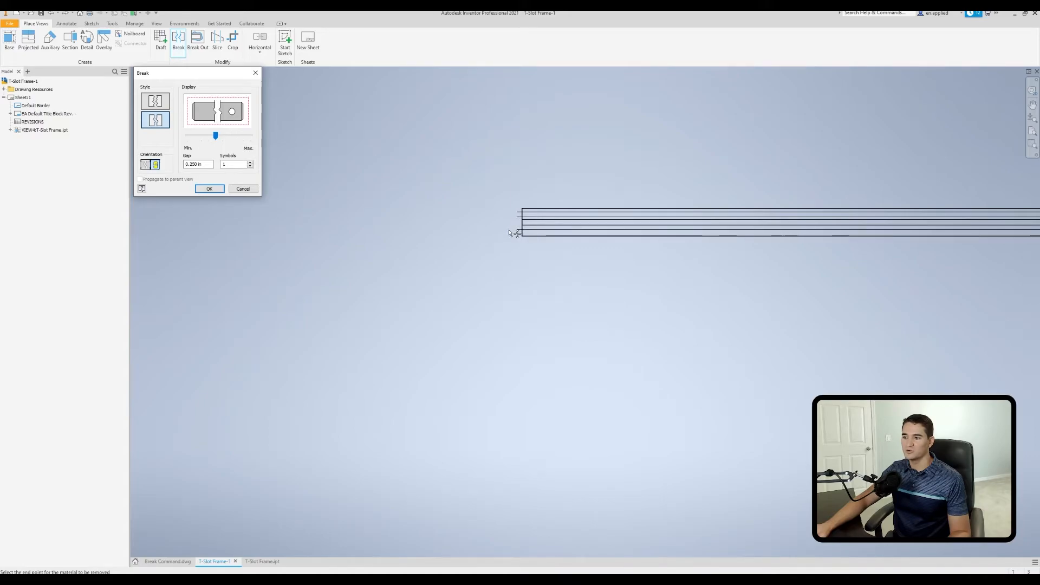
{"action": "left_click", "coordinate": [514, 233]}
{"action": "mouse_move", "coordinate": [612, 240]}
{"action": "middle_mouse_down"}
{"action": "mouse_move", "coordinate": [275, 220]}
{"action": "mouse_move", "coordinate": [406, 241]}
{"action": "mouse_move", "coordinate": [592, 246]}
{"action": "middle_mouse_up"}
{"action": "scroll", "coordinate": [592, 246], "scroll_direction": "up", "scroll_amount": 6}
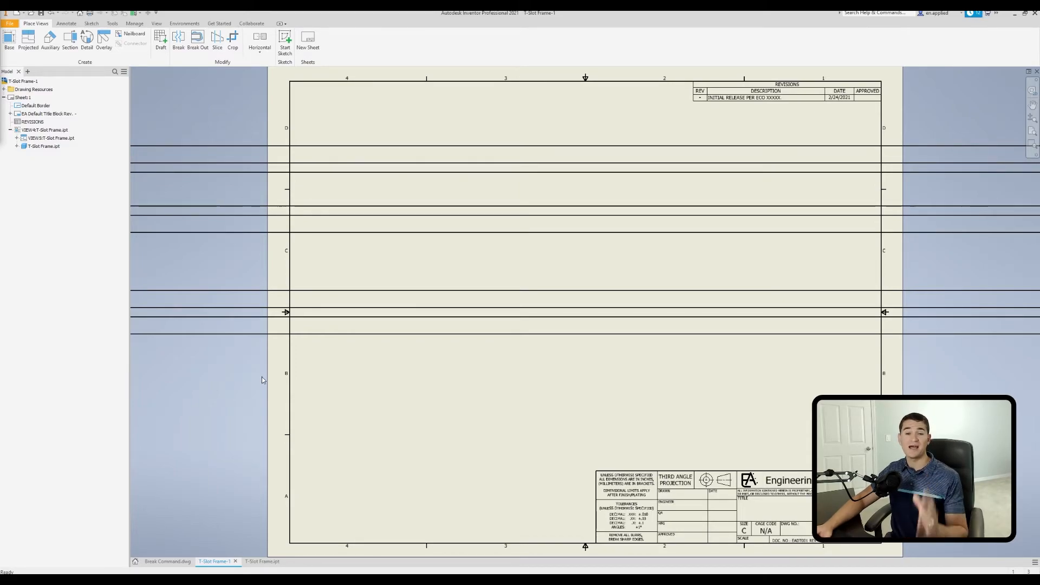
Undo the existing projected view and project a new one directly above the base view
{"action": "left_click_drag", "start_coordinate": [427, 208], "coordinate": [405, 285]}
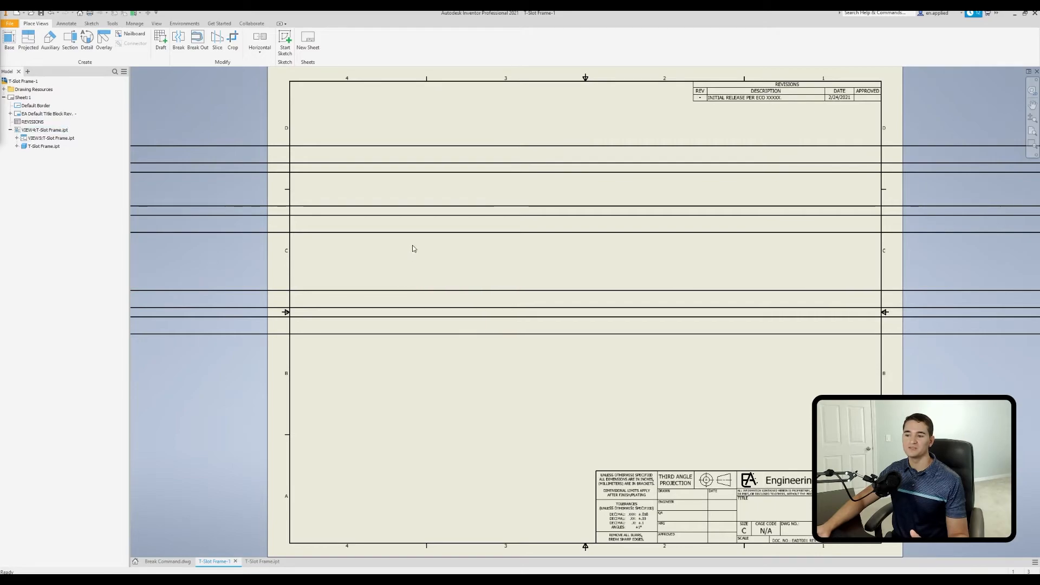
{"action": "left_click", "coordinate": [52, 13]}
{"action": "left_click", "coordinate": [29, 41]}
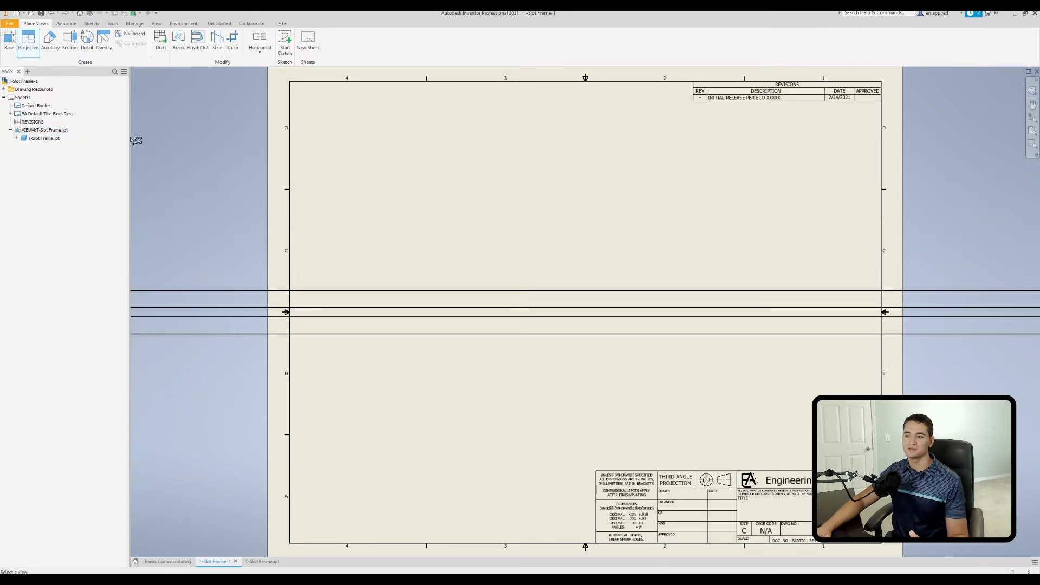
{"action": "left_click", "coordinate": [420, 289]}
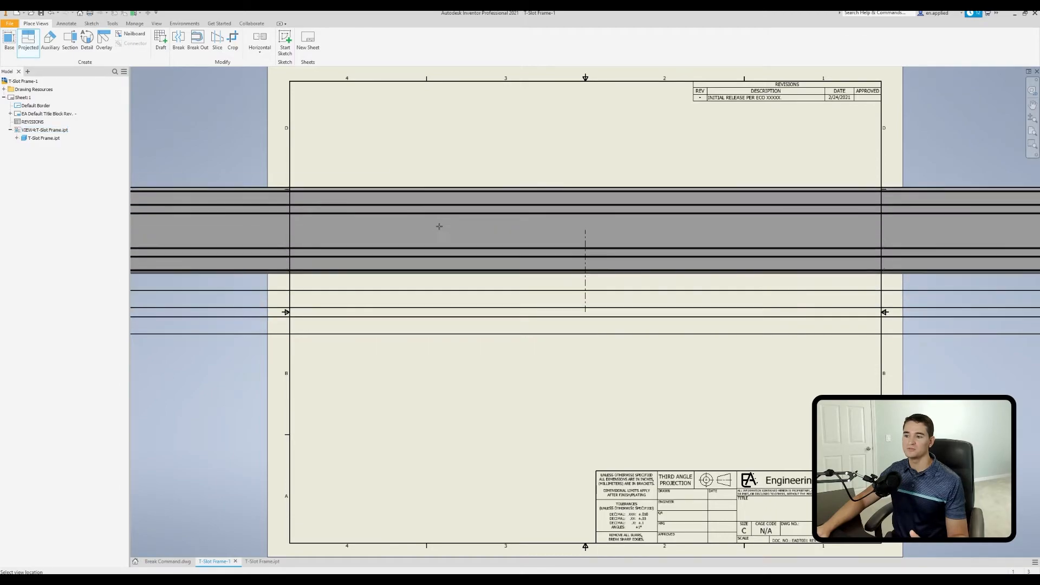
{"action": "right_click", "coordinate": [542, 194]}
{"action": "left_click", "coordinate": [563, 196]}
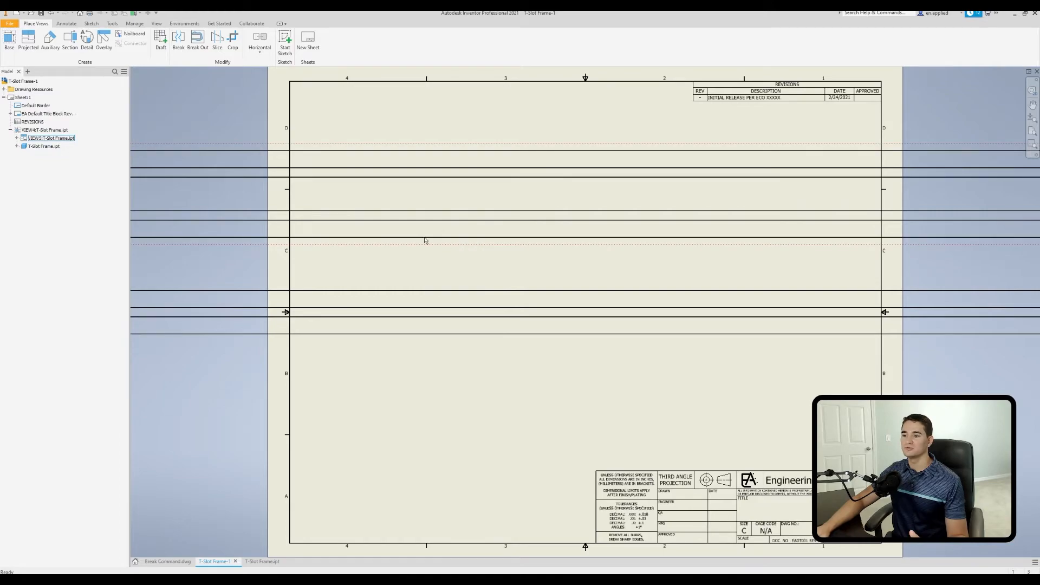
Break the projected view horizontally between points near its ends with Propagate to parent view enabled, and undo the break
{"action": "left_click", "coordinate": [177, 43]}
{"action": "left_click", "coordinate": [511, 182]}
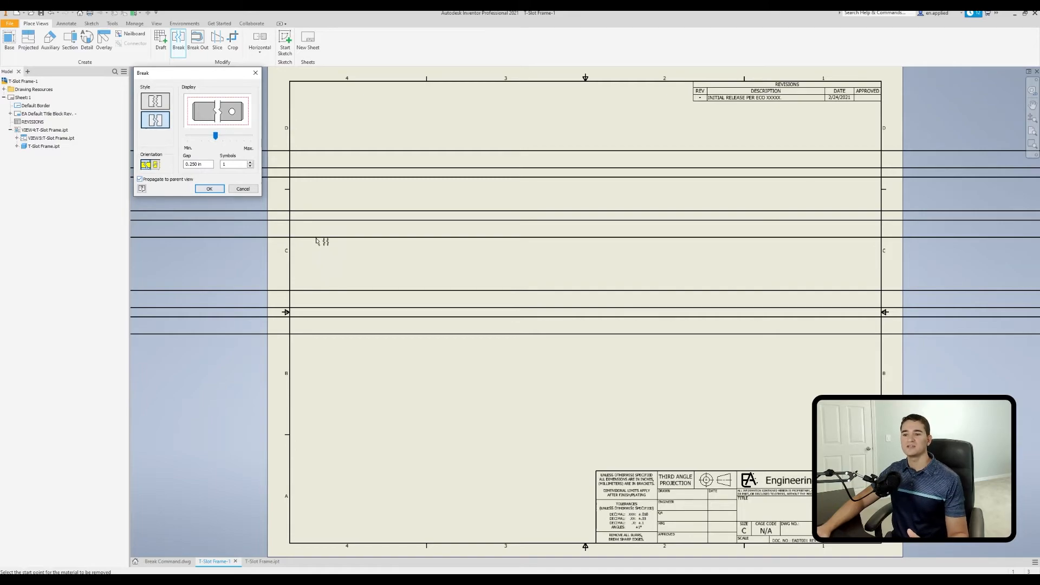
{"action": "scroll", "coordinate": [320, 241], "scroll_direction": "down", "scroll_amount": 3}
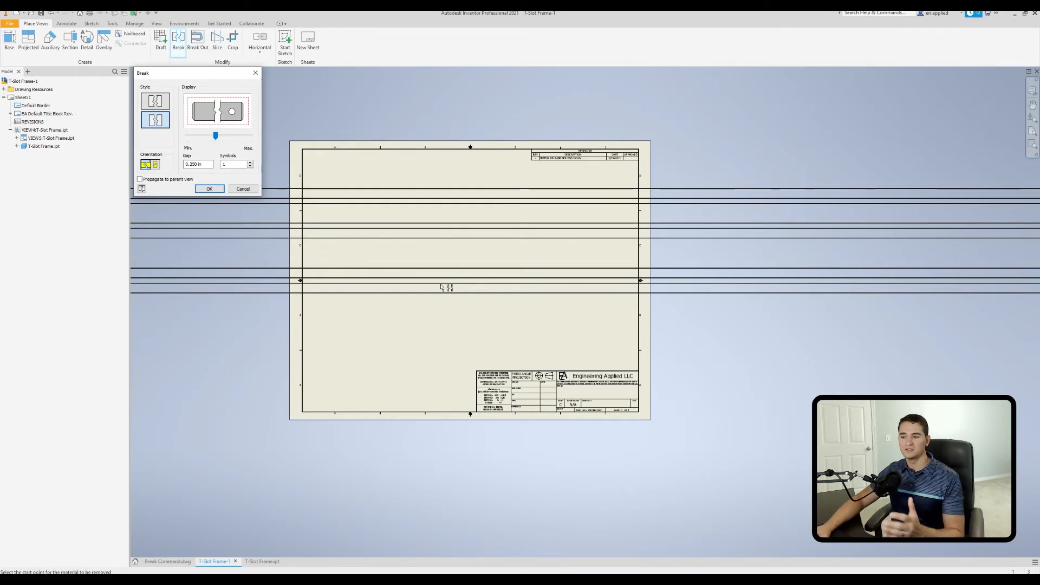
{"action": "left_click", "coordinate": [140, 179]}
{"action": "mouse_move", "coordinate": [390, 267]}
{"action": "middle_mouse_down"}
{"action": "mouse_move", "coordinate": [706, 275]}
{"action": "mouse_move", "coordinate": [589, 267]}
{"action": "middle_mouse_up"}
{"action": "scroll", "coordinate": [541, 268], "scroll_direction": "down", "scroll_amount": 2}
{"action": "left_click", "coordinate": [191, 219]}
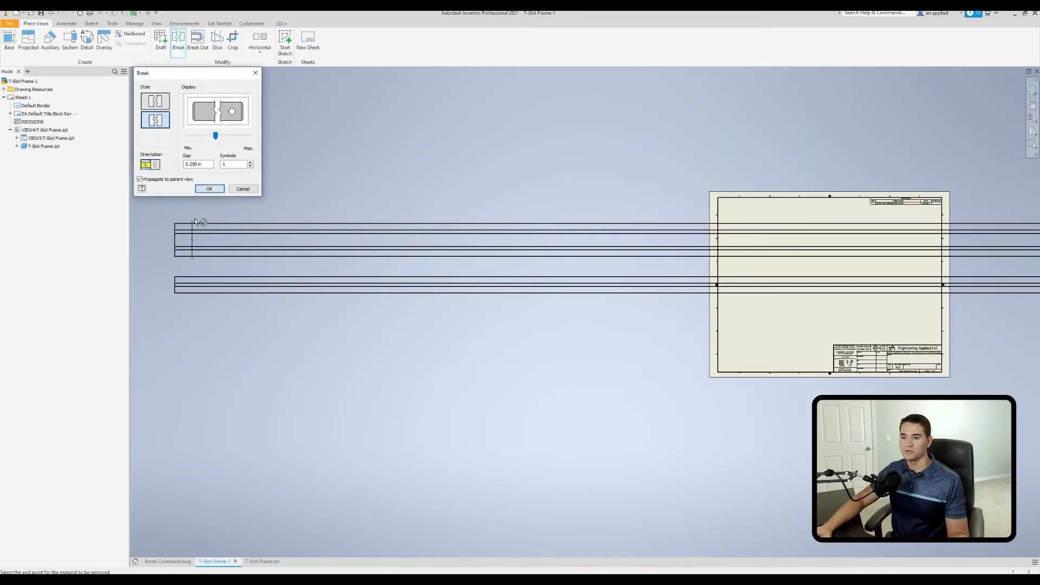
{"action": "middle_click_drag", "start_coordinate": [1021, 271], "coordinate": [286, 239]}
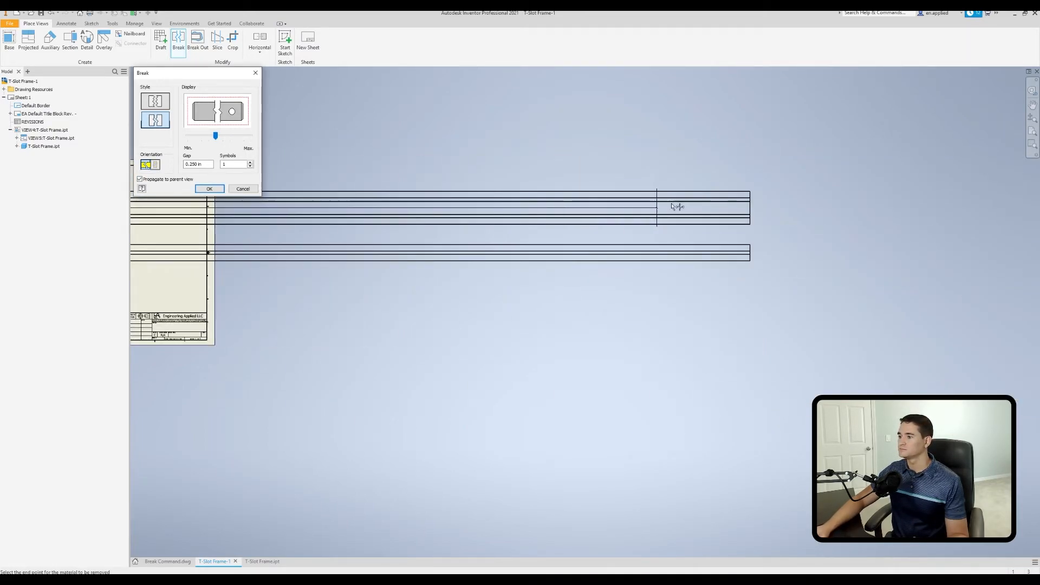
{"action": "left_click", "coordinate": [726, 202]}
{"action": "middle_click_drag", "start_coordinate": [202, 248], "coordinate": [561, 255]}
{"action": "middle_click_drag", "start_coordinate": [477, 233], "coordinate": [561, 220]}
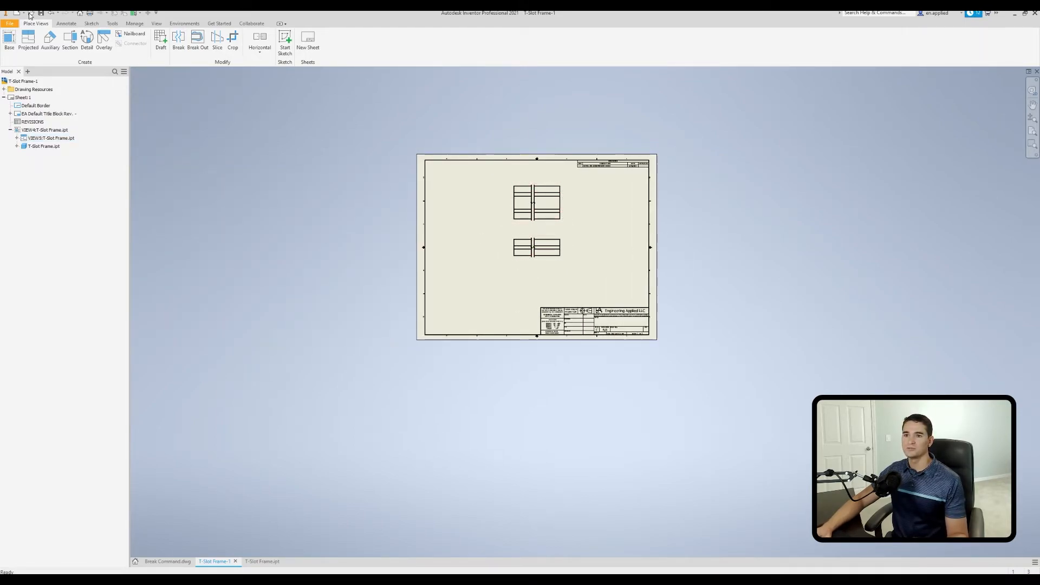
{"action": "left_click", "coordinate": [52, 13]}
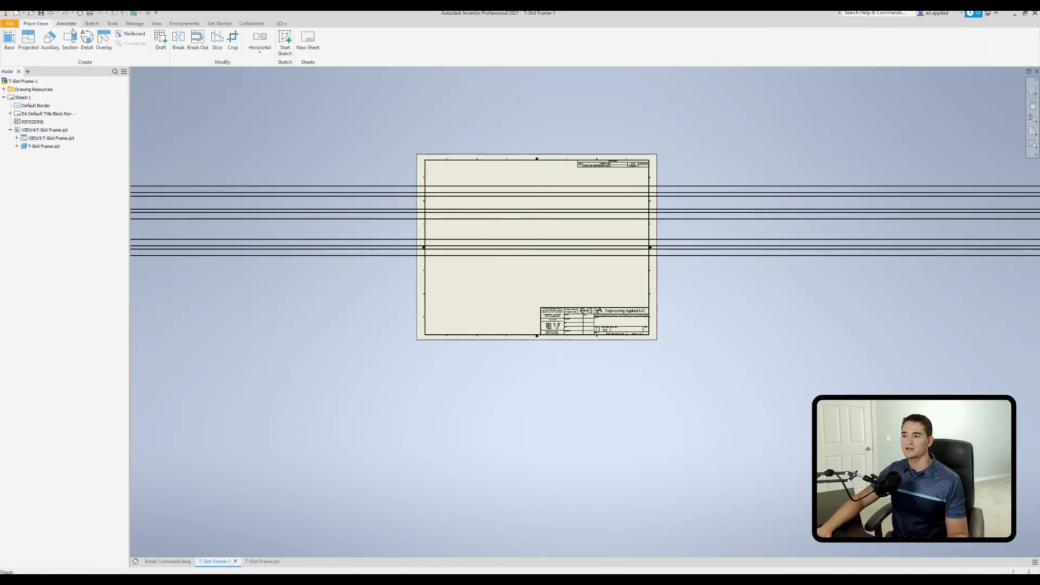
Break the projected view horizontally with Propagate to parent view disabled, a 0.250 in gap and one symbol
{"action": "left_click", "coordinate": [178, 49]}
{"action": "left_click", "coordinate": [507, 209]}
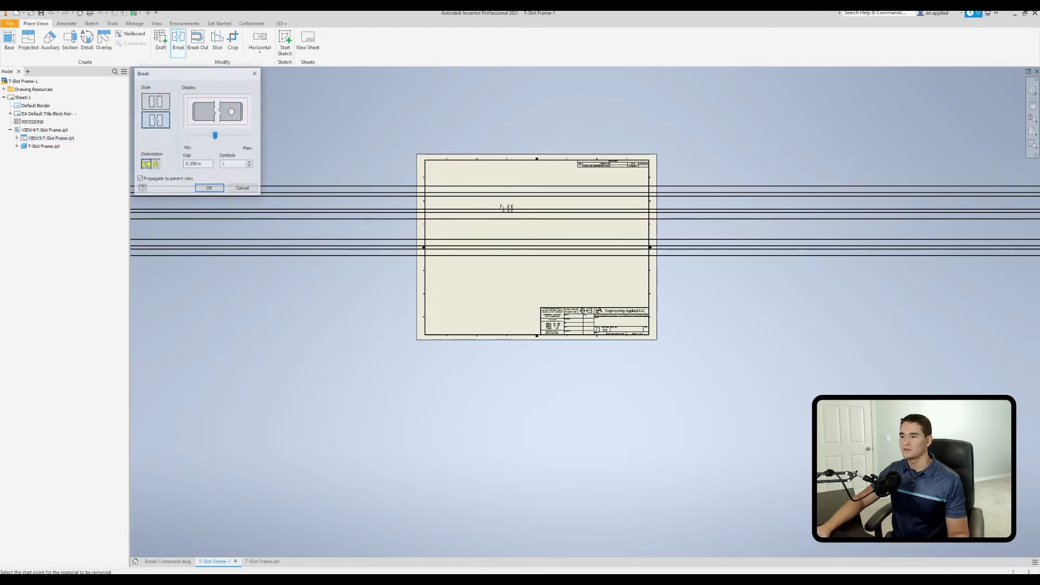
{"action": "middle_click_drag", "start_coordinate": [506, 209], "coordinate": [547, 197]}
{"action": "left_click", "coordinate": [140, 179]}
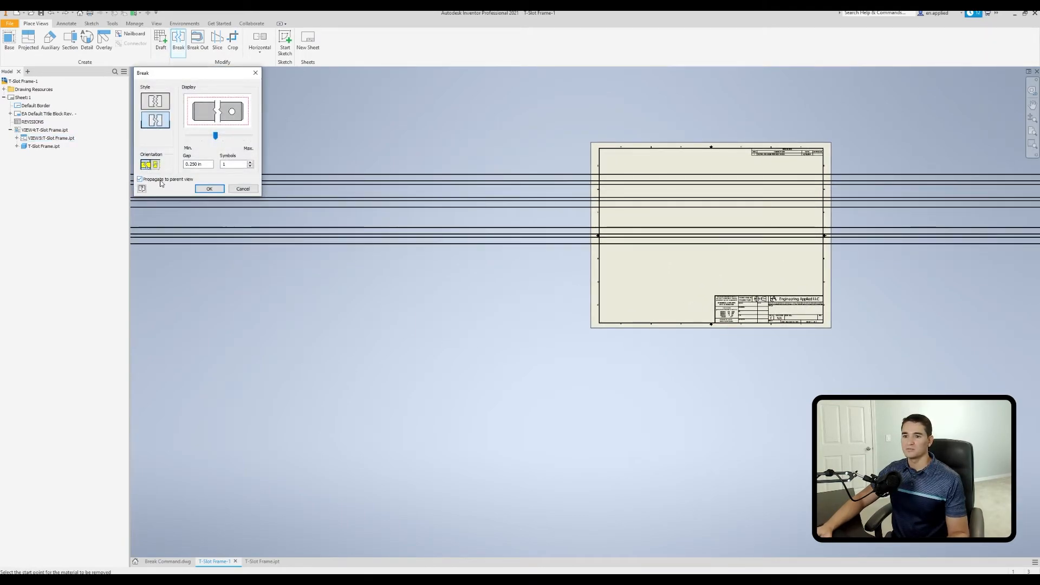
{"action": "middle_click_drag", "start_coordinate": [344, 205], "coordinate": [522, 206]}
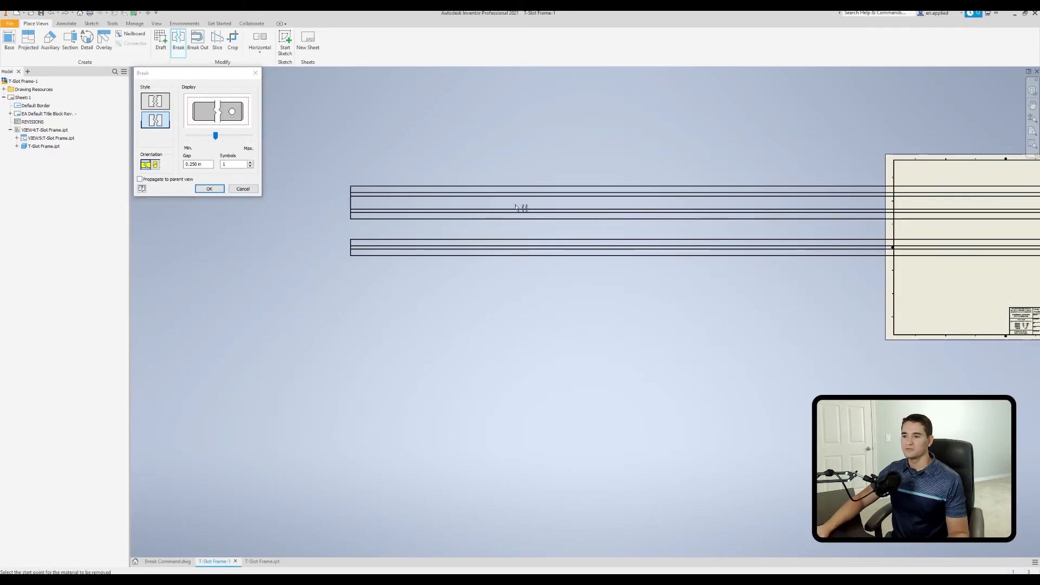
{"action": "left_click", "coordinate": [386, 189]}
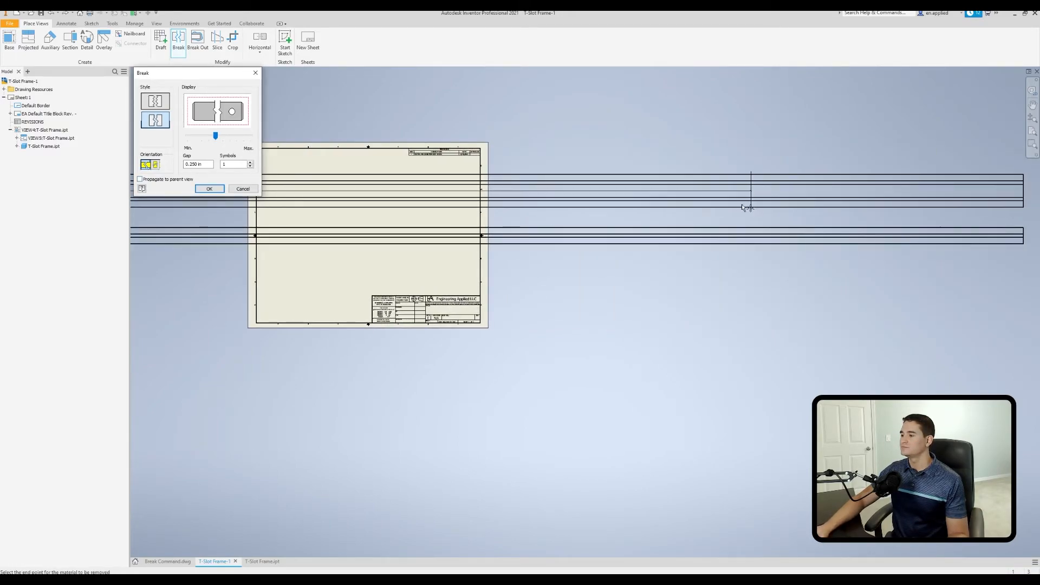
{"action": "left_click", "coordinate": [746, 196]}
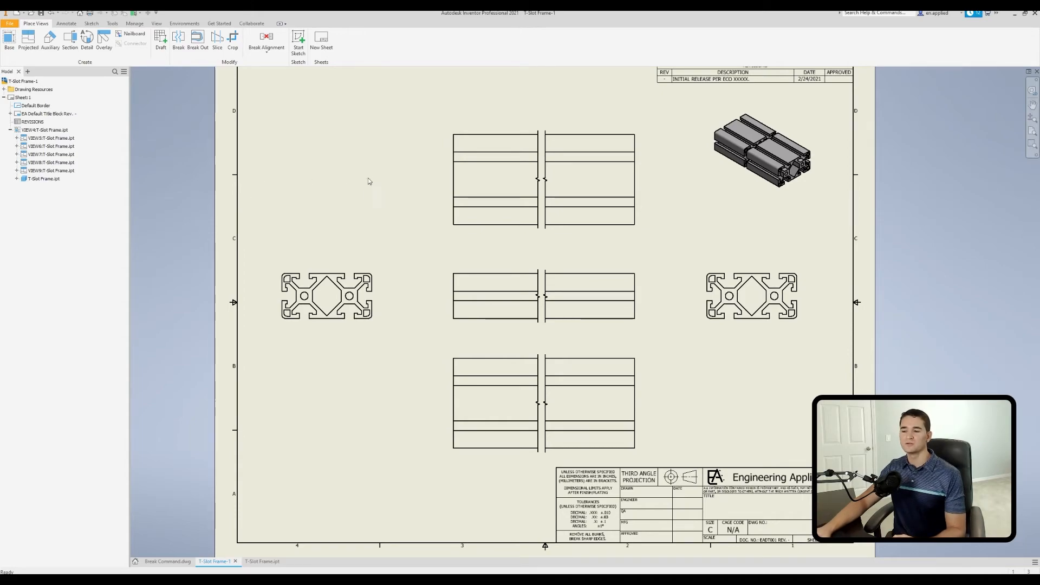
Dimension the overall length of the topmost broken view between its two end edges, placing the dimension above the view
{"action": "right_click", "coordinate": [389, 150]}
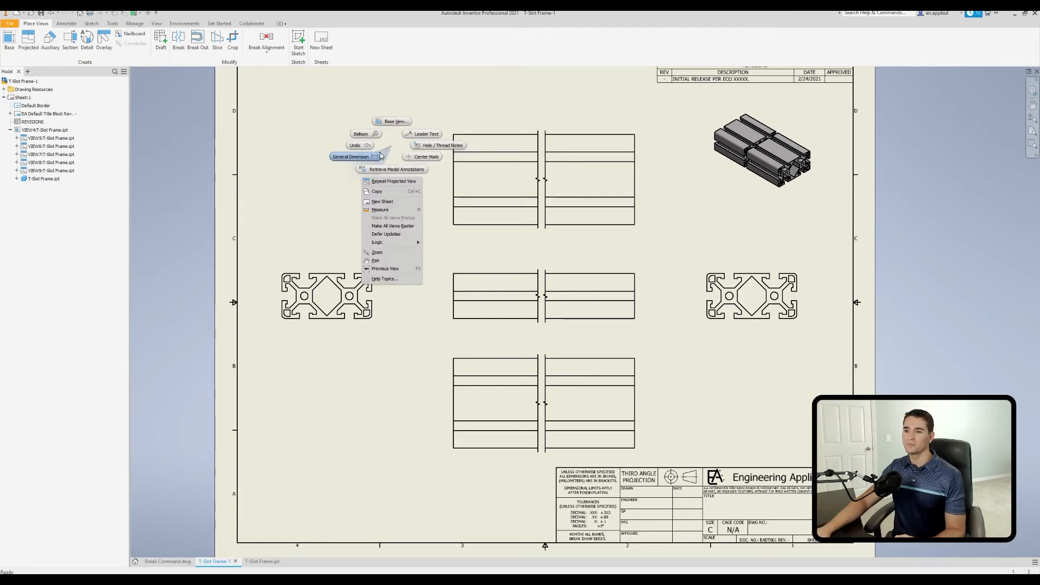
{"action": "left_click", "coordinate": [361, 159]}
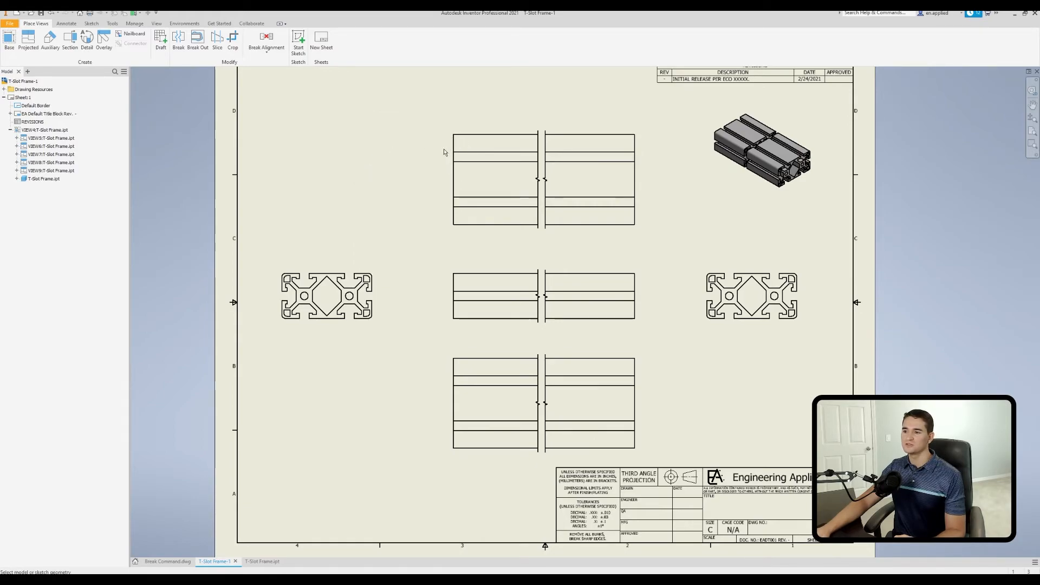
{"action": "left_click", "coordinate": [454, 178]}
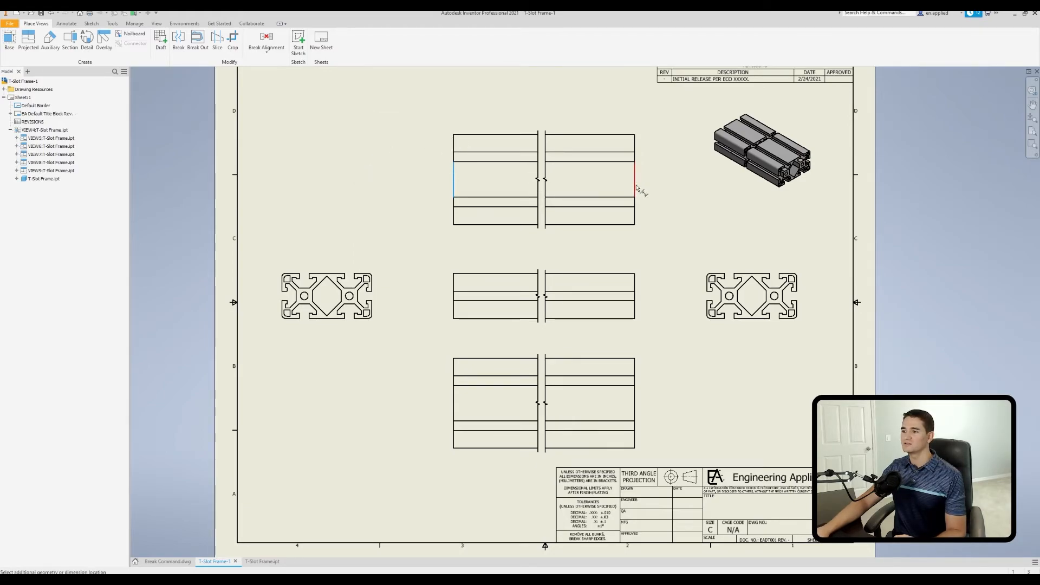
{"action": "left_click", "coordinate": [635, 184]}
{"action": "left_click", "coordinate": [548, 102]}
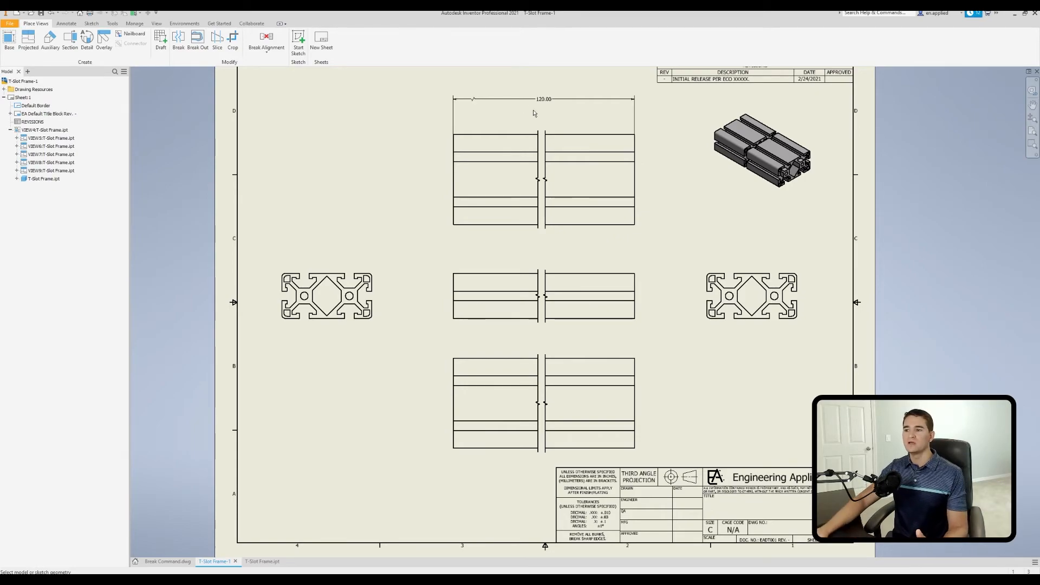
Slide the break symbol along the overall length dimension's line from near the left arrowhead to the dimension text
{"action": "scroll", "coordinate": [540, 116], "scroll_direction": "up", "scroll_amount": 8}
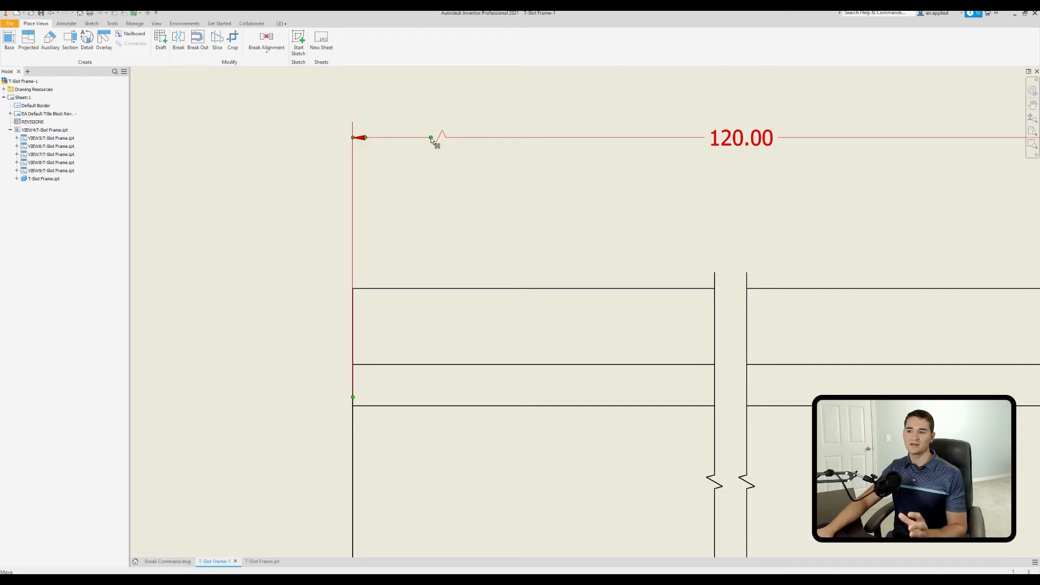
{"action": "left_click_drag", "start_coordinate": [432, 139], "coordinate": [548, 141]}
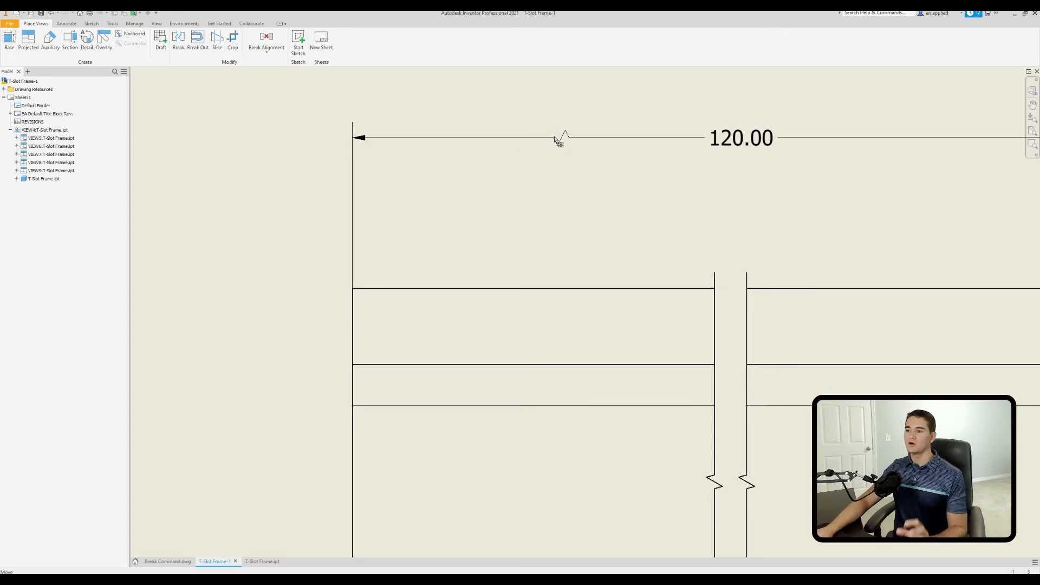
{"action": "left_click_drag", "start_coordinate": [573, 141], "coordinate": [700, 146]}
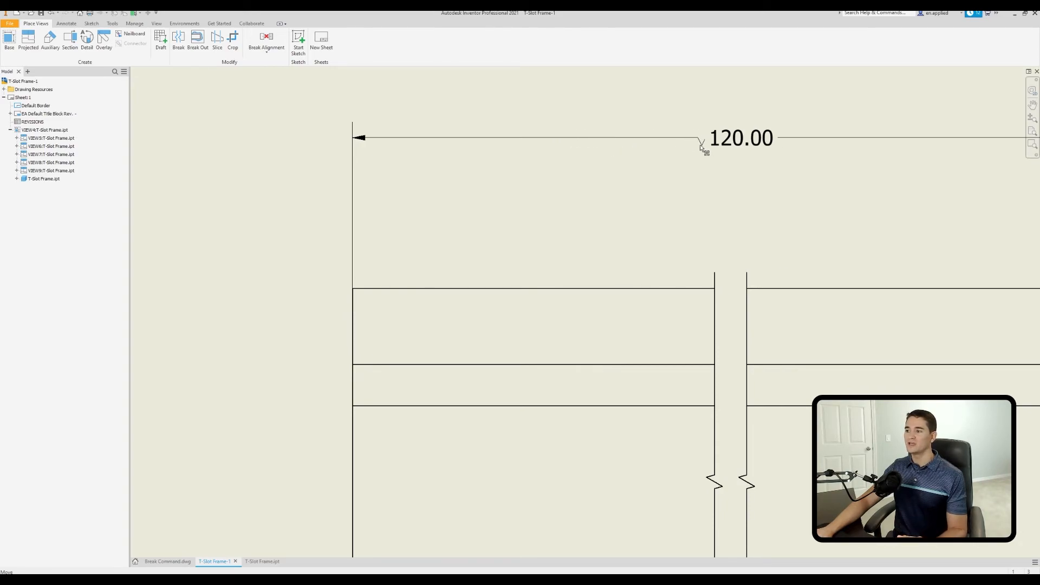
{"action": "left_click", "coordinate": [739, 145]}
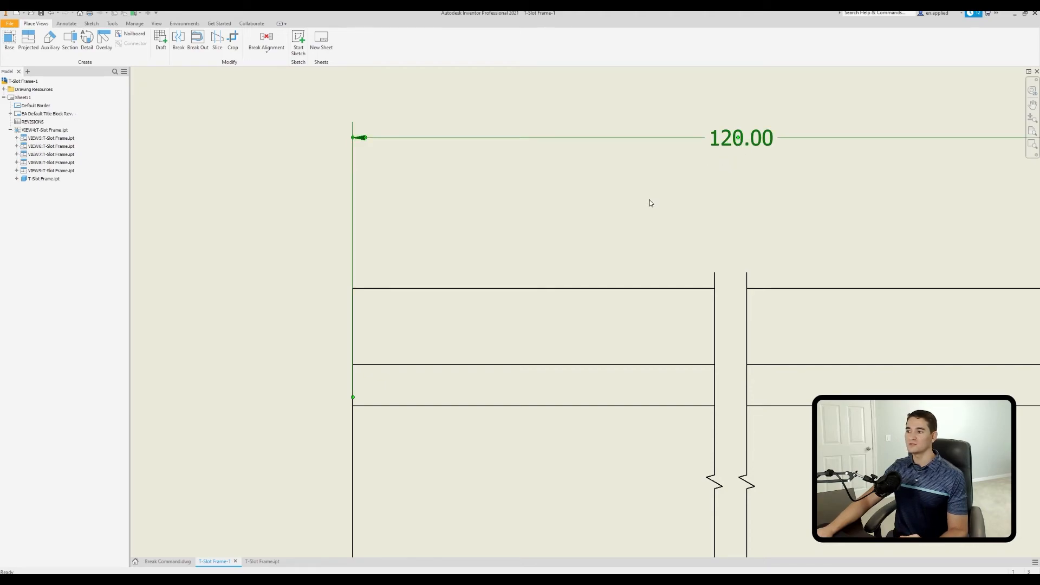
{"action": "scroll", "coordinate": [651, 203], "scroll_direction": "down", "scroll_amount": 5}
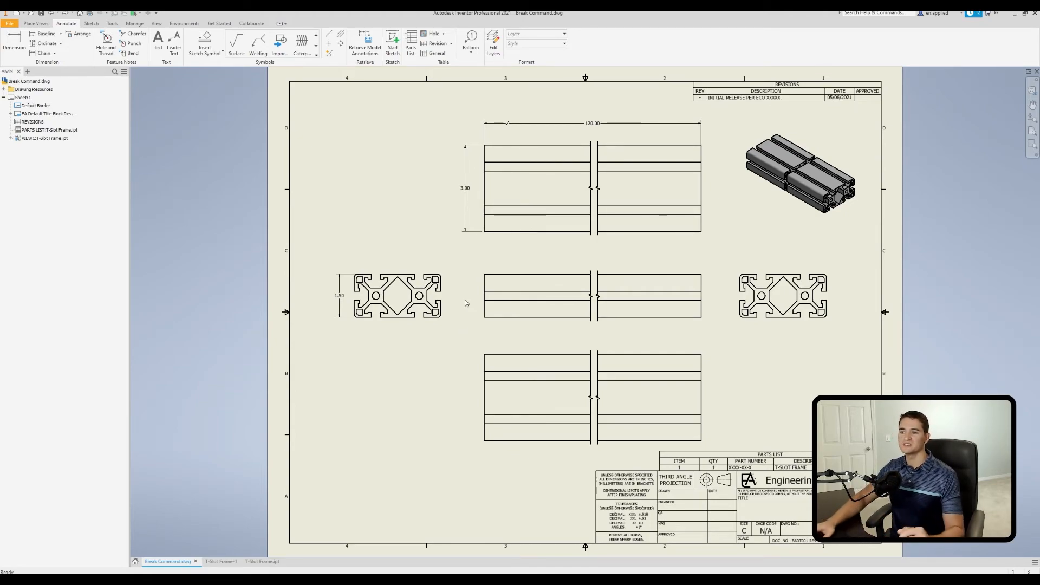
In Break Command.dwg, place a balloon above the middle view, attached to its upper edge just left of the break
{"action": "left_click", "coordinate": [471, 40]}
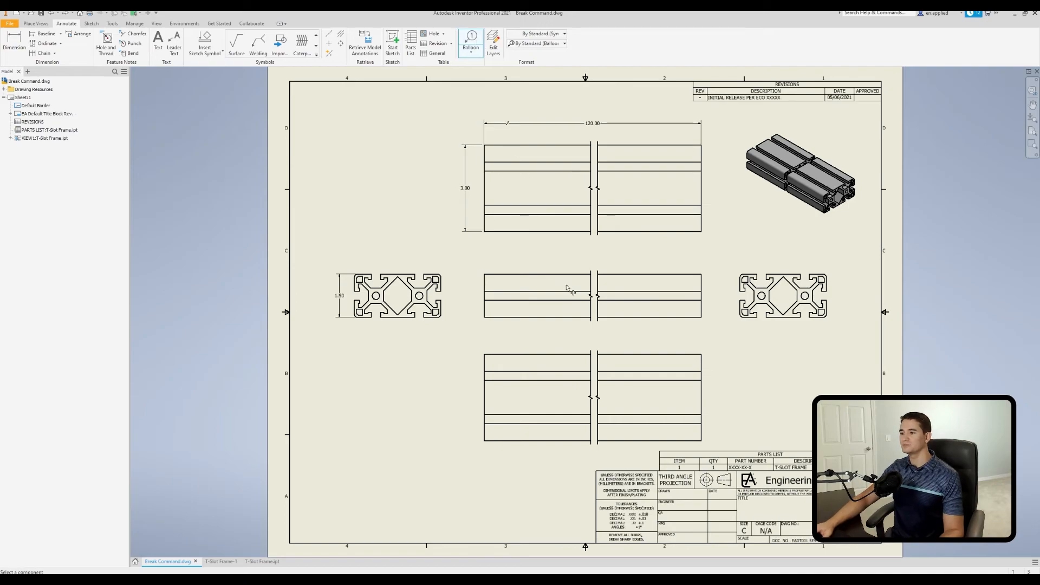
{"action": "scroll", "coordinate": [583, 279], "scroll_direction": "up", "scroll_amount": 2}
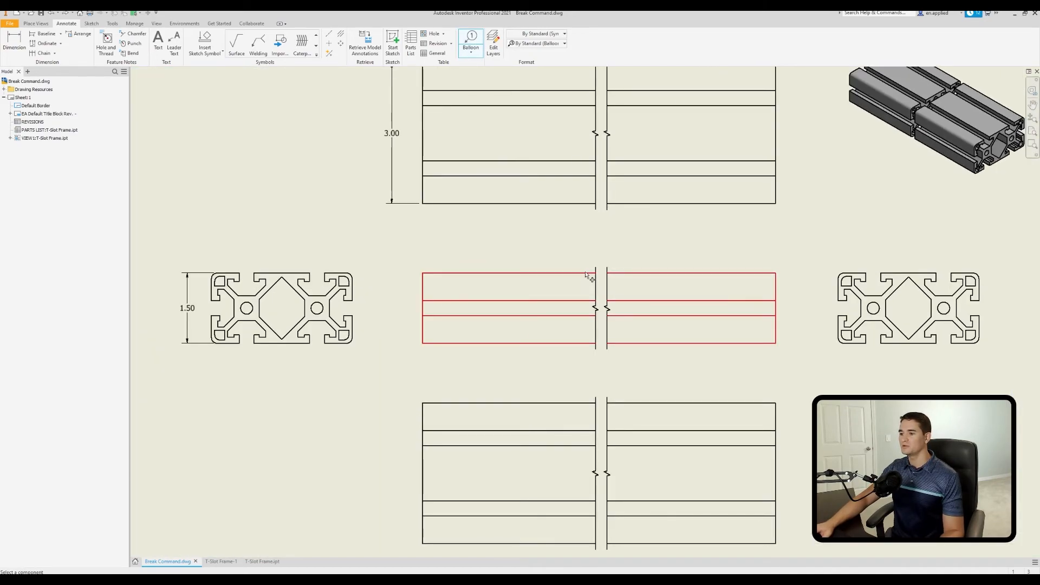
{"action": "left_click", "coordinate": [584, 273]}
{"action": "left_click", "coordinate": [554, 241]}
{"action": "right_click", "coordinate": [554, 240]}
{"action": "left_click", "coordinate": [580, 240]}
{"action": "right_click", "coordinate": [583, 236]}
{"action": "left_click", "coordinate": [554, 235]}
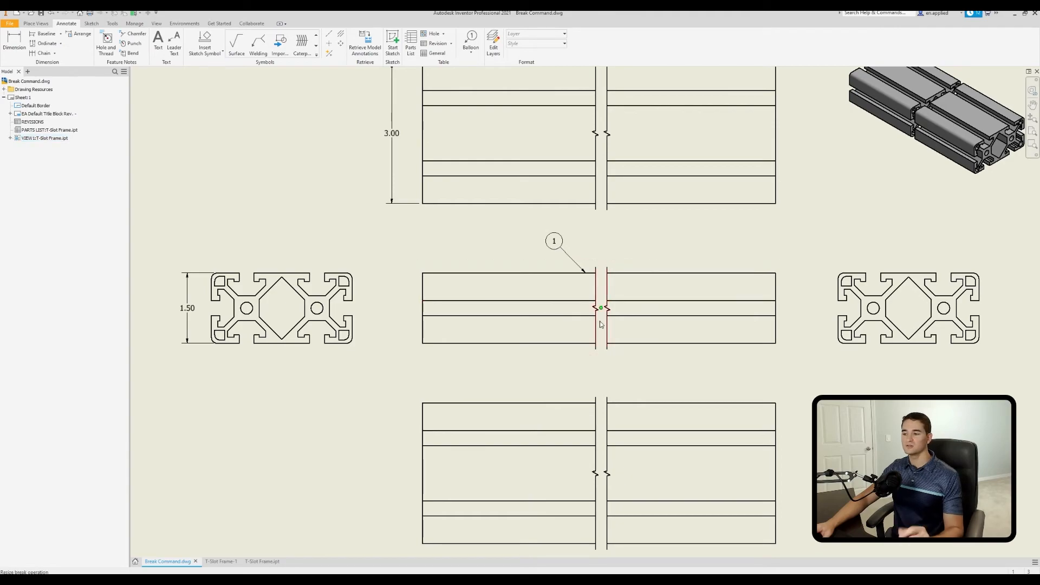
Extend the middle view's break past the balloon's attachment point, and shrink it again so more of the frame shows
{"action": "left_click_drag", "start_coordinate": [598, 323], "coordinate": [553, 292]}
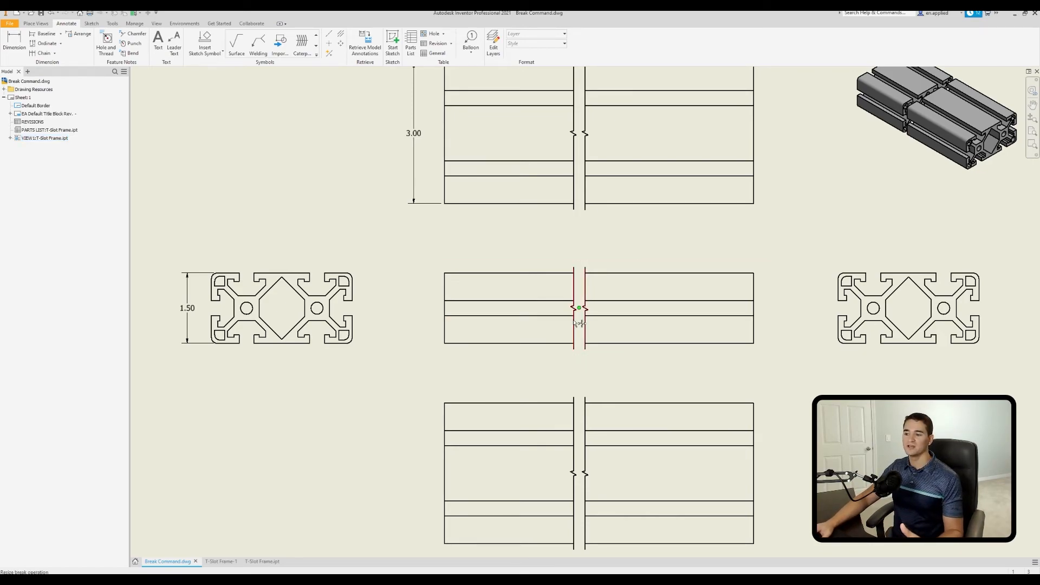
{"action": "left_click_drag", "start_coordinate": [579, 323], "coordinate": [621, 319]}
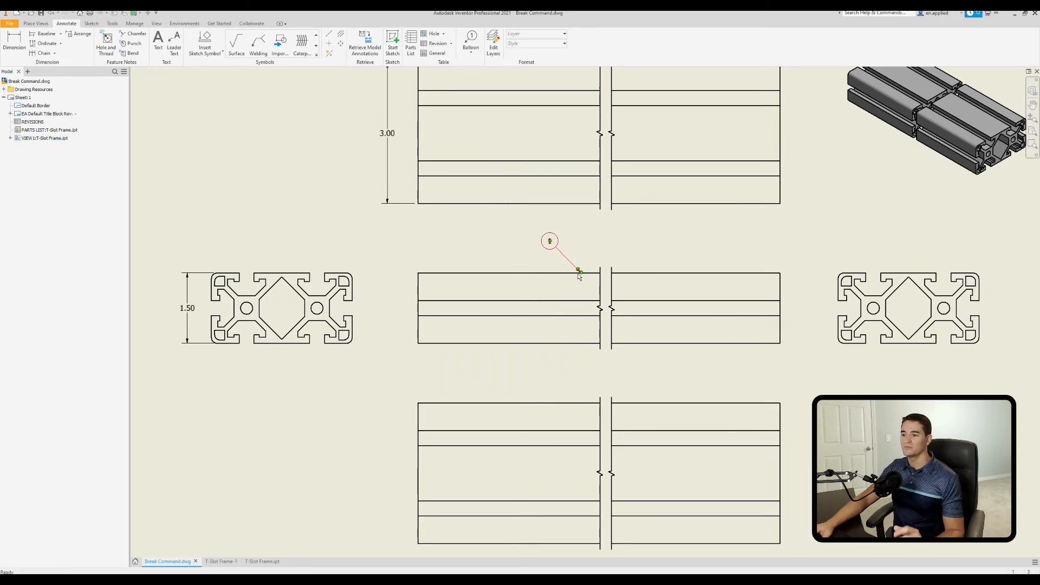
Reattach the balloon's arrow near the left end of the middle view's upper edge and move the balloon above that corner
{"action": "scroll", "coordinate": [578, 287], "scroll_direction": "up", "scroll_amount": 5}
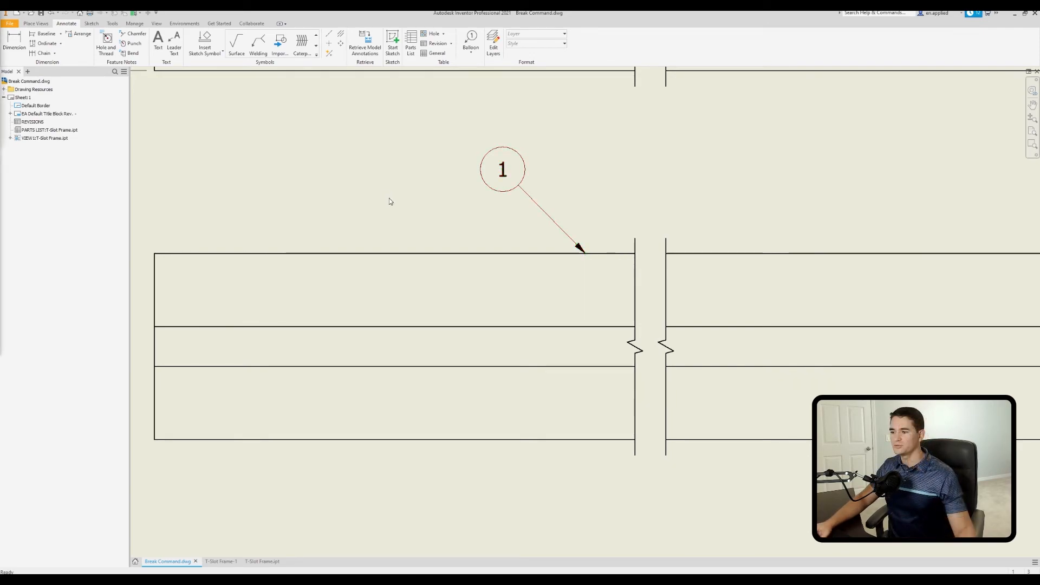
{"action": "left_click_drag", "start_coordinate": [586, 254], "coordinate": [174, 253]}
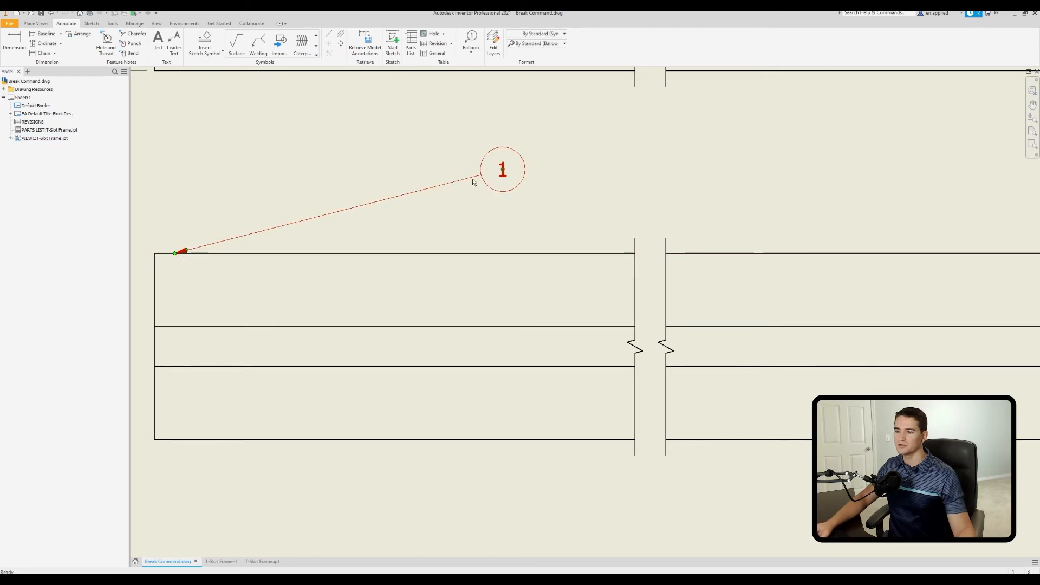
{"action": "mouse_move", "coordinate": [503, 172]}
{"action": "left_mouse_down"}
{"action": "mouse_move", "coordinate": [344, 163]}
{"action": "mouse_move", "coordinate": [145, 173]}
{"action": "left_mouse_up"}
Extend the middle view's break in two adjustments to shorten the frame segments shown on both sides
{"action": "scroll", "coordinate": [274, 235], "scroll_direction": "down", "scroll_amount": 3}
{"action": "scroll", "coordinate": [274, 231], "scroll_direction": "down", "scroll_amount": 2}
{"action": "middle_click_drag", "start_coordinate": [359, 227], "coordinate": [455, 227]}
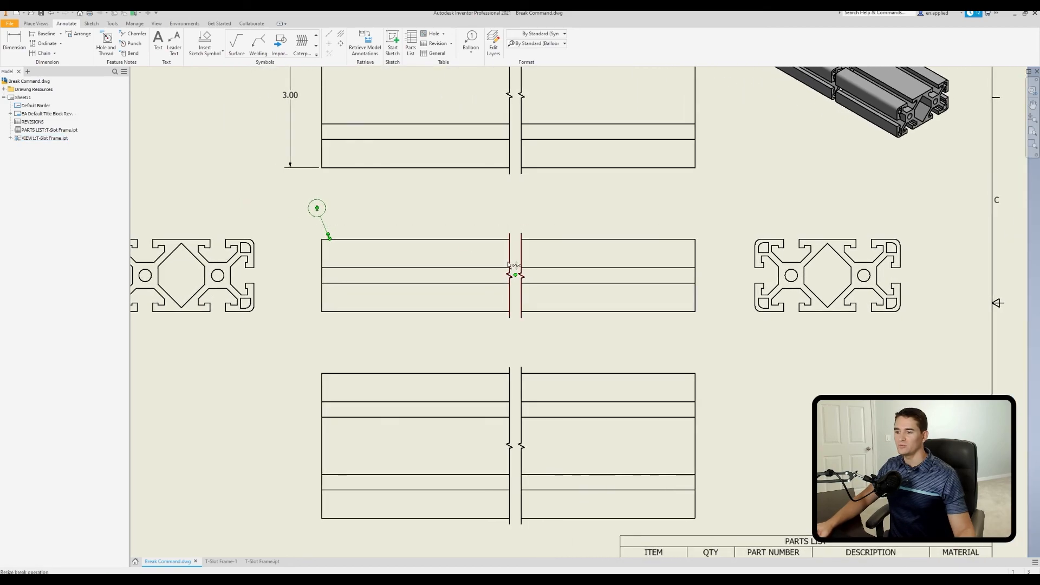
{"action": "left_click_drag", "start_coordinate": [515, 267], "coordinate": [603, 261]}
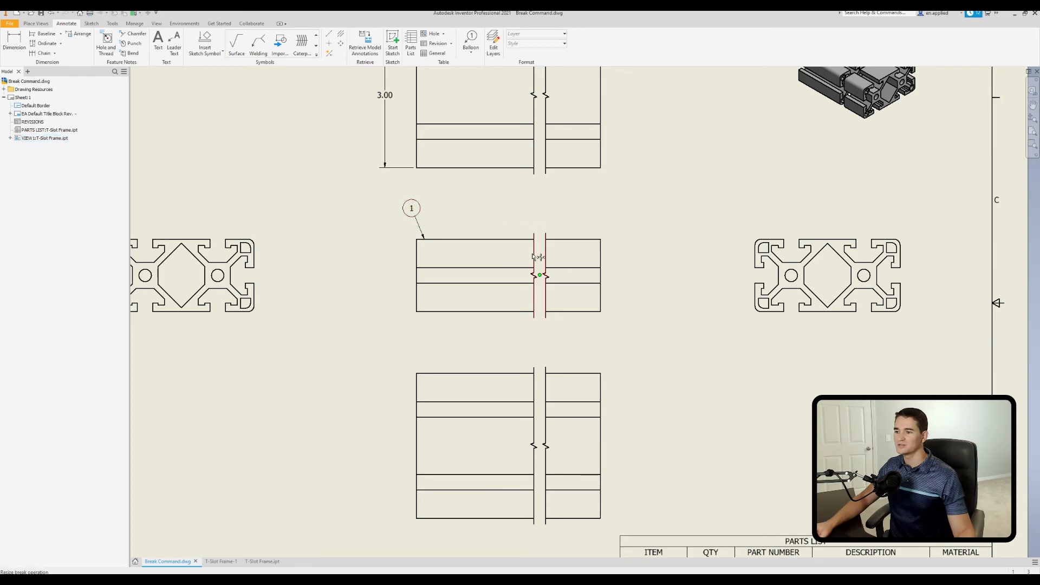
{"action": "left_click_drag", "start_coordinate": [539, 257], "coordinate": [497, 260]}
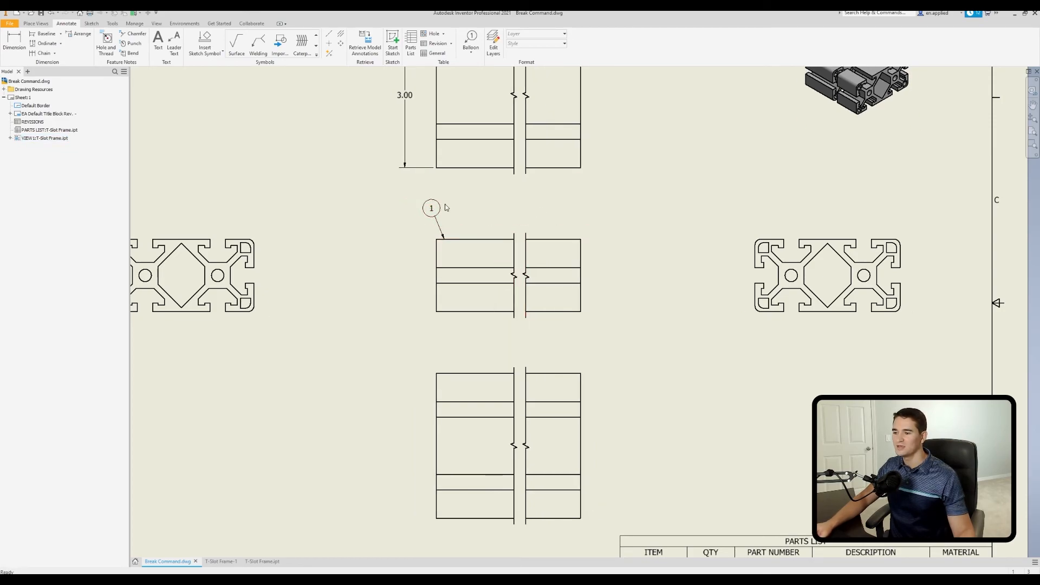